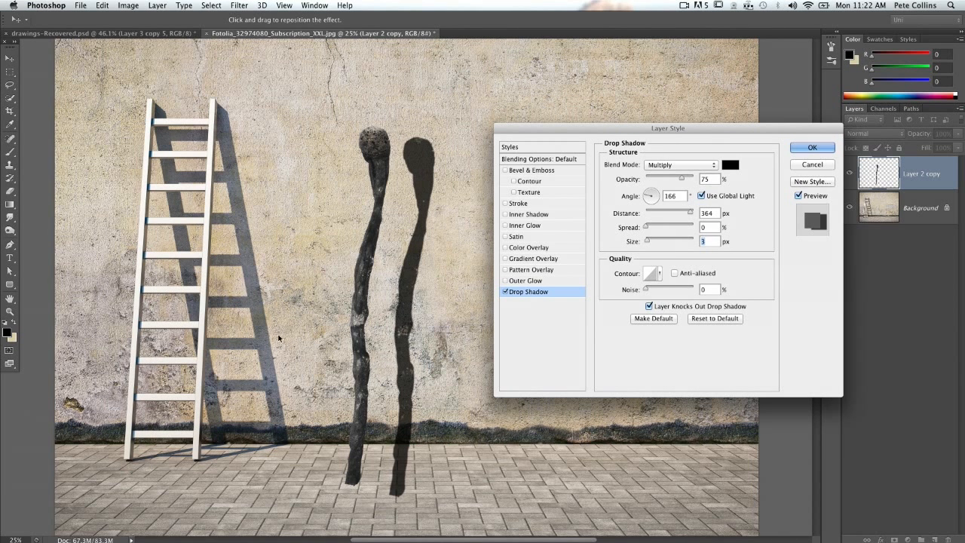
- Apply the matchstick's drop shadow at a 168° angle and 330 px distance, and shift the matchstick slightly on the wall
{"action": "left_click_drag", "start_coordinate": [416, 284], "coordinate": [406, 286]}
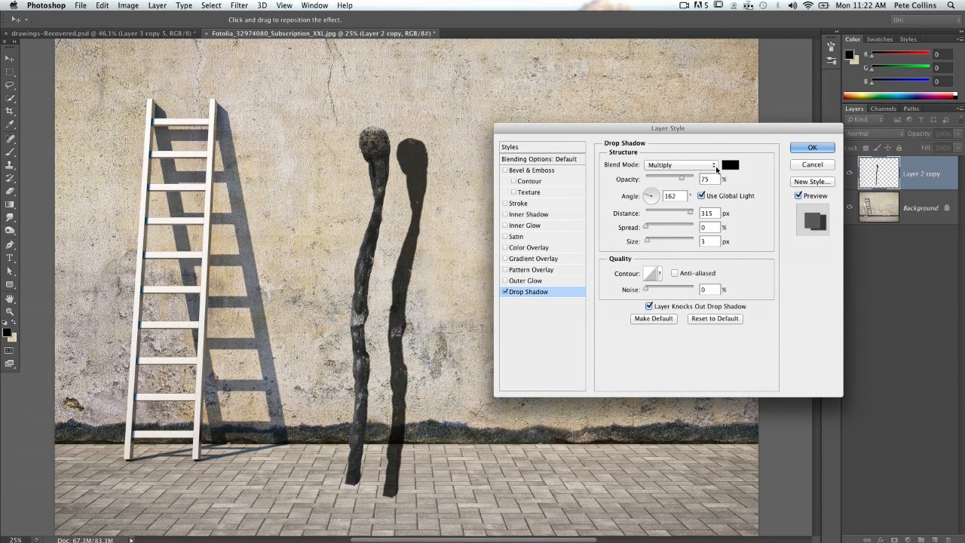
{"action": "left_click_drag", "start_coordinate": [407, 264], "coordinate": [403, 265]}
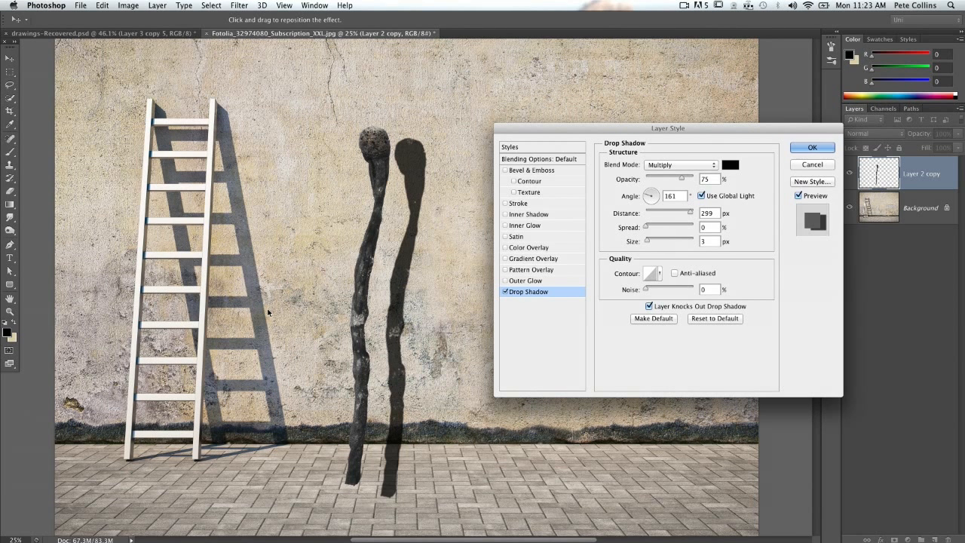
{"action": "mouse_move", "coordinate": [407, 253]}
{"action": "left_mouse_down"}
{"action": "mouse_move", "coordinate": [398, 247]}
{"action": "mouse_move", "coordinate": [411, 248]}
{"action": "left_mouse_up"}
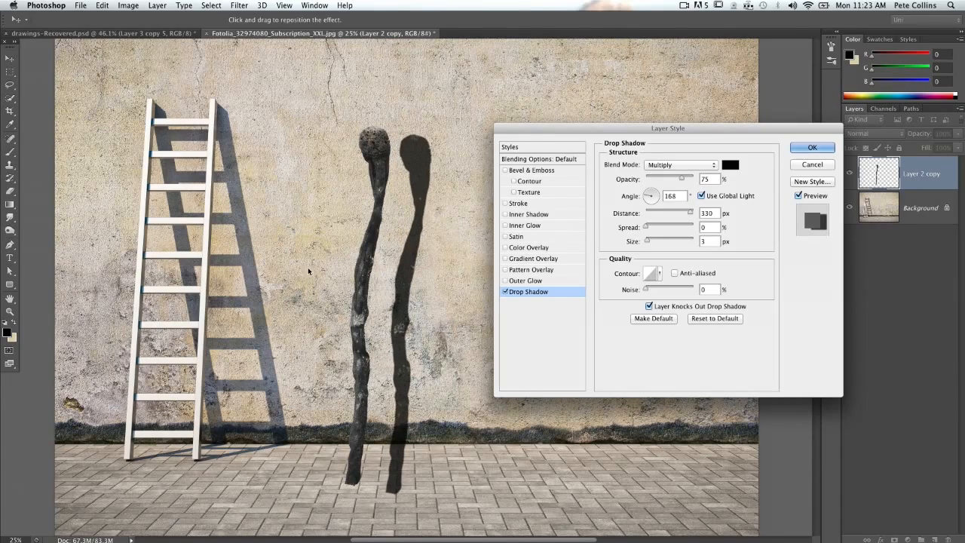
{"action": "left_click", "coordinate": [813, 148]}
{"action": "mouse_move", "coordinate": [411, 260]}
{"action": "left_mouse_down"}
{"action": "mouse_move", "coordinate": [423, 250]}
{"action": "mouse_move", "coordinate": [408, 247]}
{"action": "left_mouse_up"}
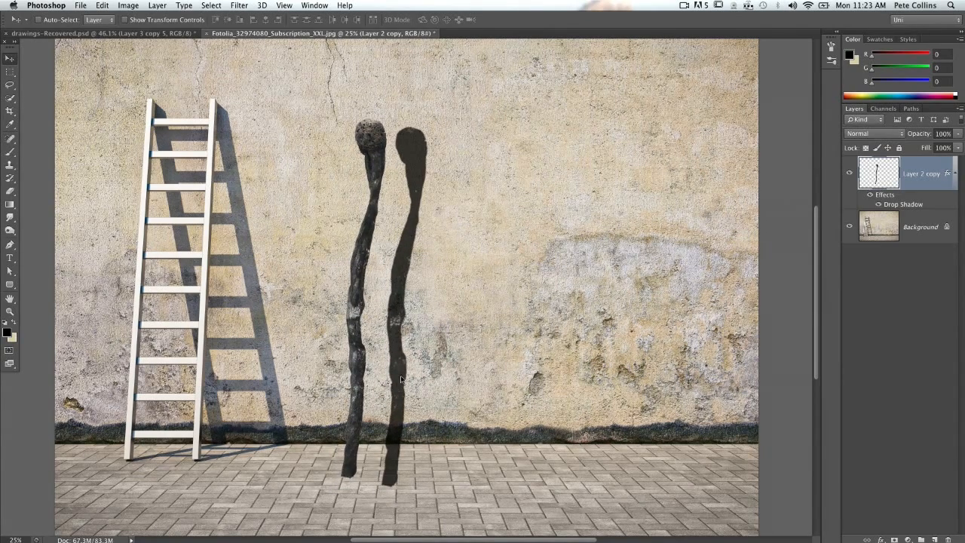
{"action": "left_click_drag", "start_coordinate": [401, 379], "coordinate": [399, 380]}
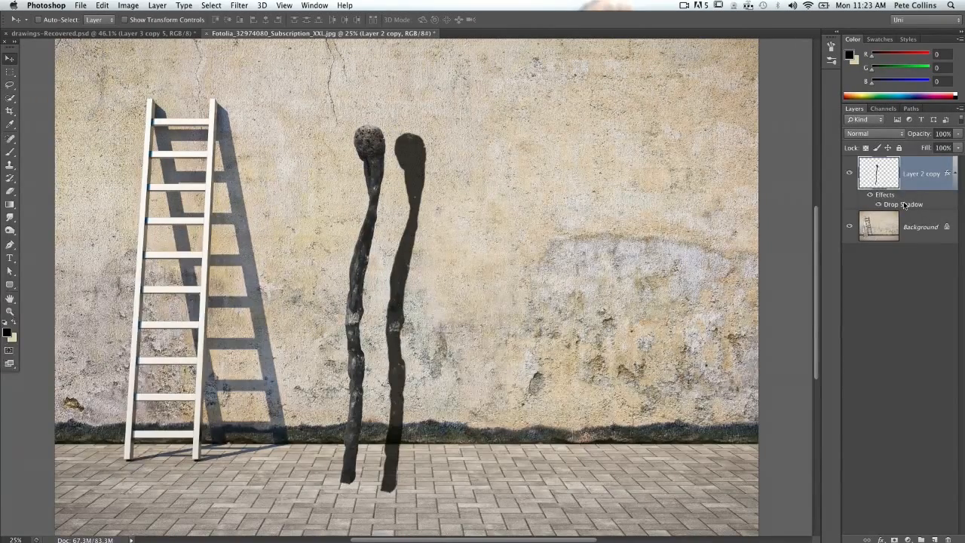
- Separate the drop shadow into its own layer and move it a little farther to the right of the matchstick
{"action": "right_click", "coordinate": [904, 205]}
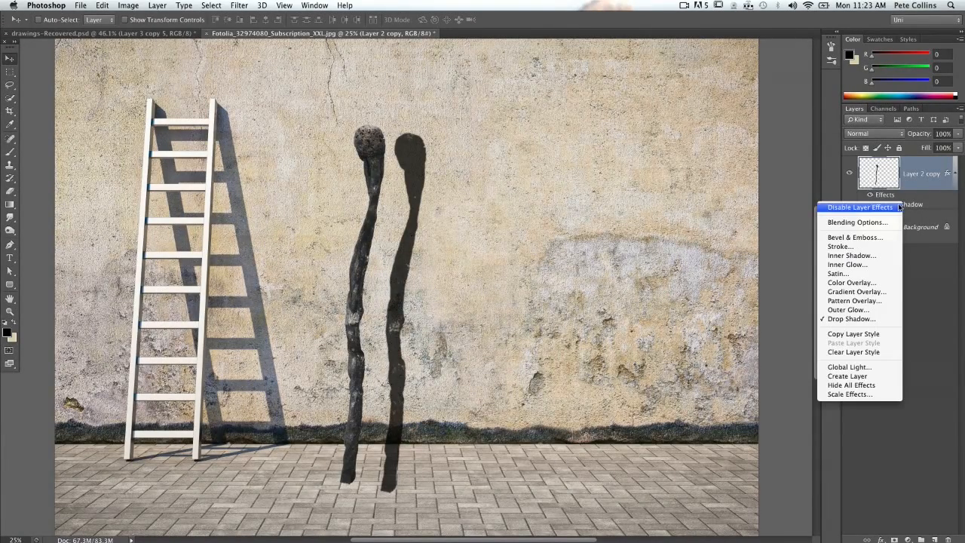
{"action": "left_click", "coordinate": [866, 376]}
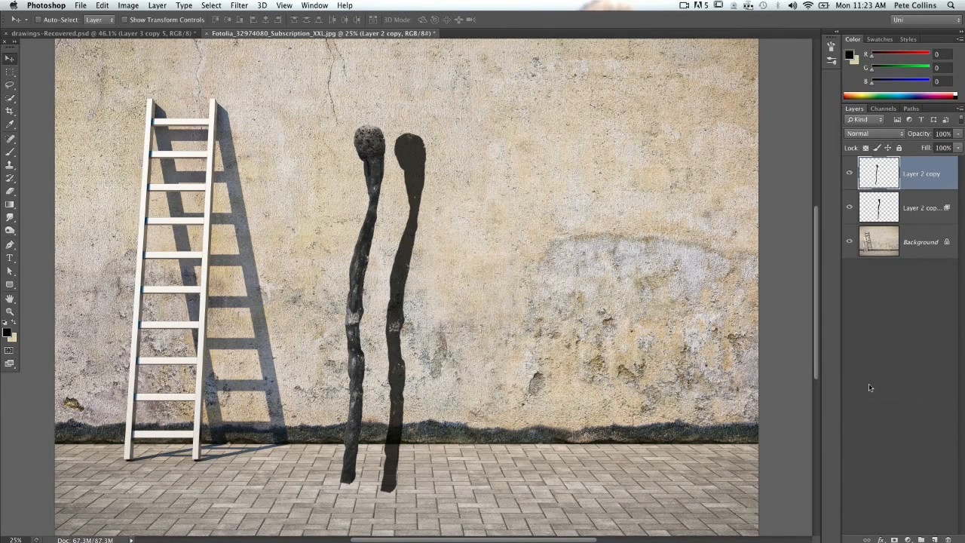
{"action": "left_click", "coordinate": [906, 206]}
{"action": "left_click_drag", "start_coordinate": [392, 355], "coordinate": [435, 352]}
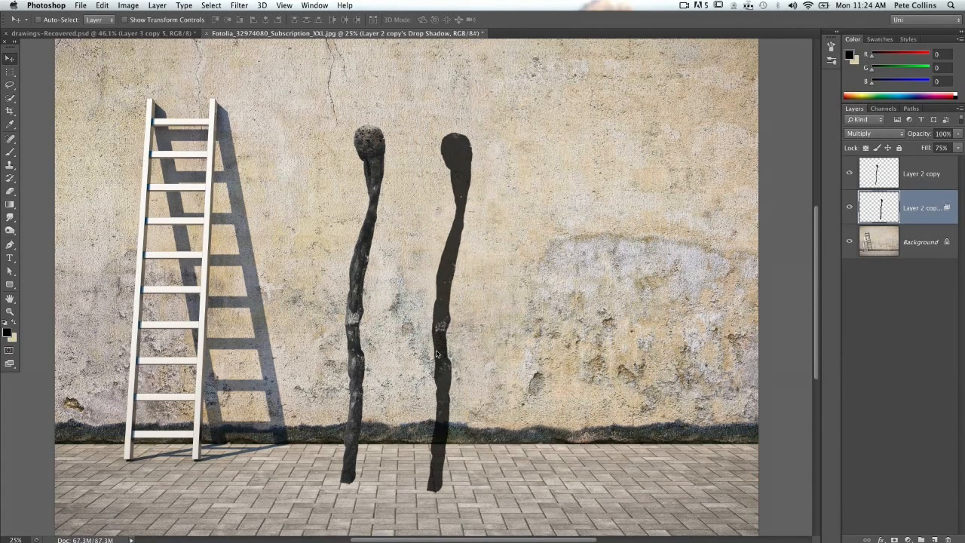
{"action": "left_click_drag", "start_coordinate": [454, 273], "coordinate": [426, 255]}
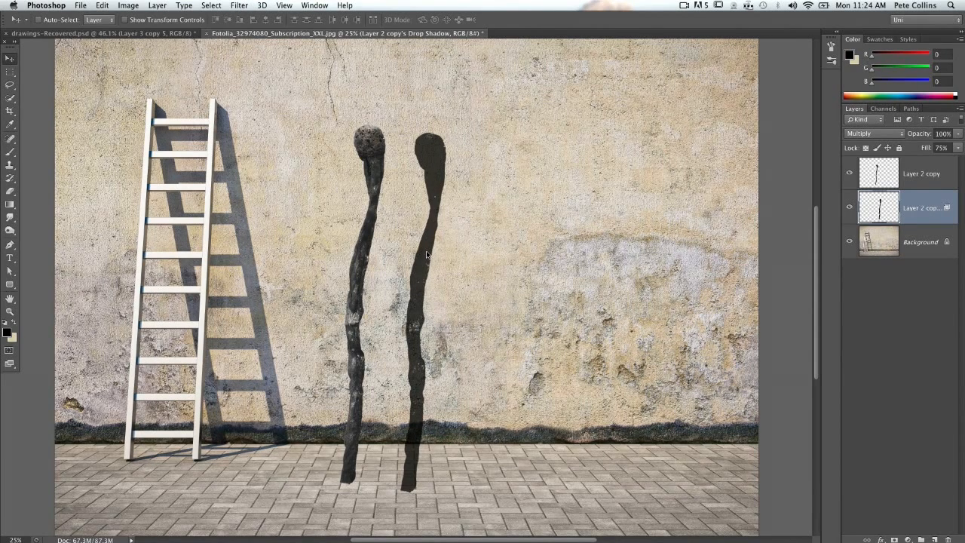
- Rotate the shadow layer about -13.3° and position it so its head tucks behind the matchstick's head
{"action": "key", "text": "ctrl+t"}
{"action": "left_click_drag", "start_coordinate": [447, 476], "coordinate": [500, 481]}
{"action": "left_click_drag", "start_coordinate": [448, 422], "coordinate": [424, 412]}
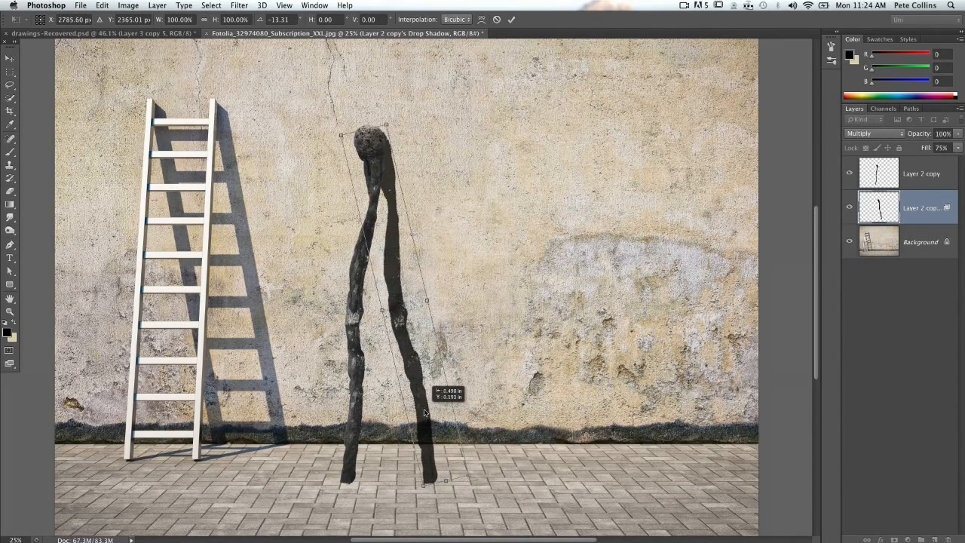
{"action": "key", "text": "Return"}
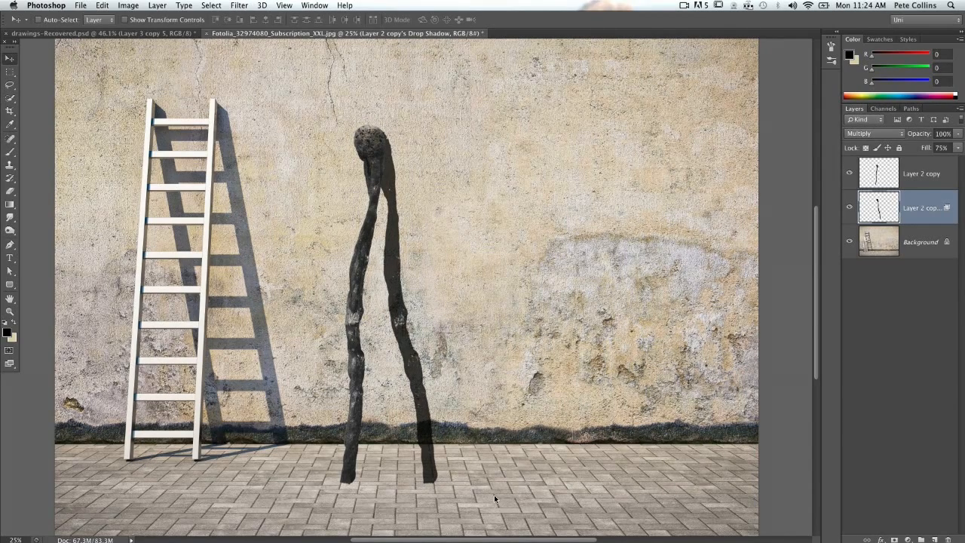
- Select the part of the shadow on the pavement and distort it from the wall line so its end meets the matchstick's base
{"action": "key", "text": "m"}
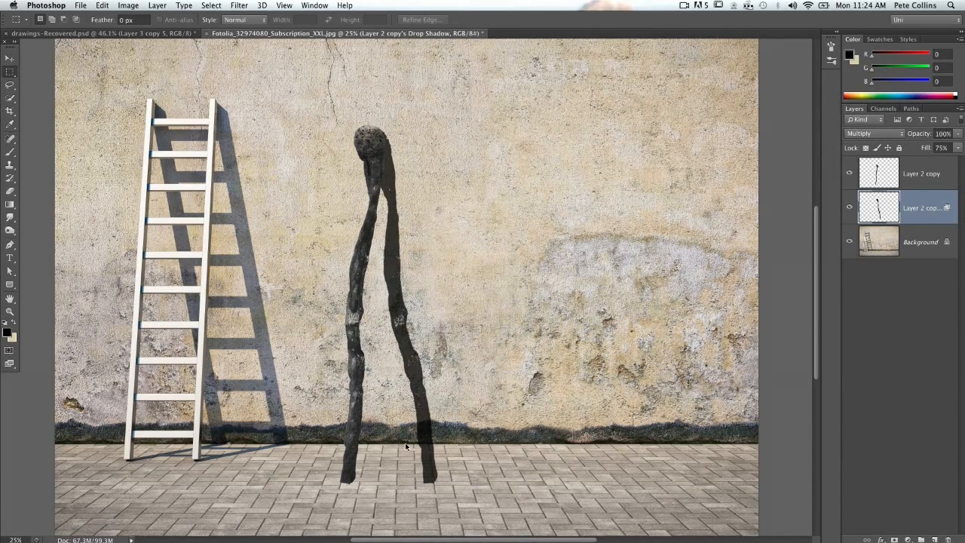
{"action": "left_click_drag", "start_coordinate": [401, 444], "coordinate": [453, 485]}
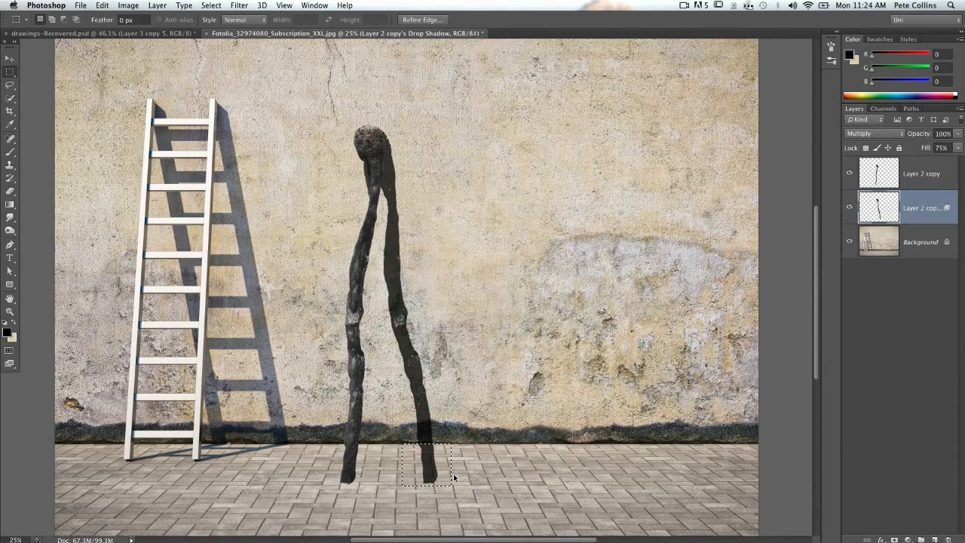
{"action": "key", "text": "super+t"}
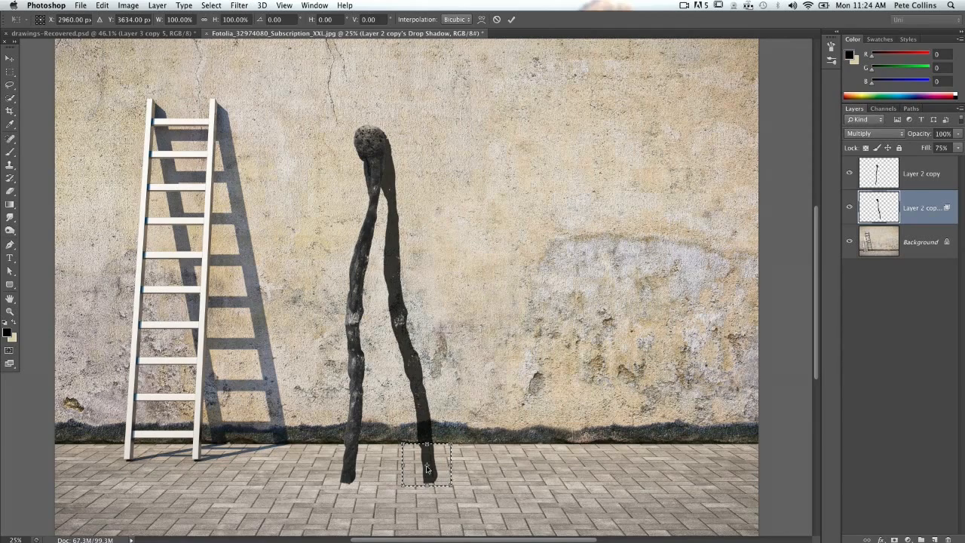
{"action": "left_click_drag", "start_coordinate": [427, 467], "coordinate": [427, 449]}
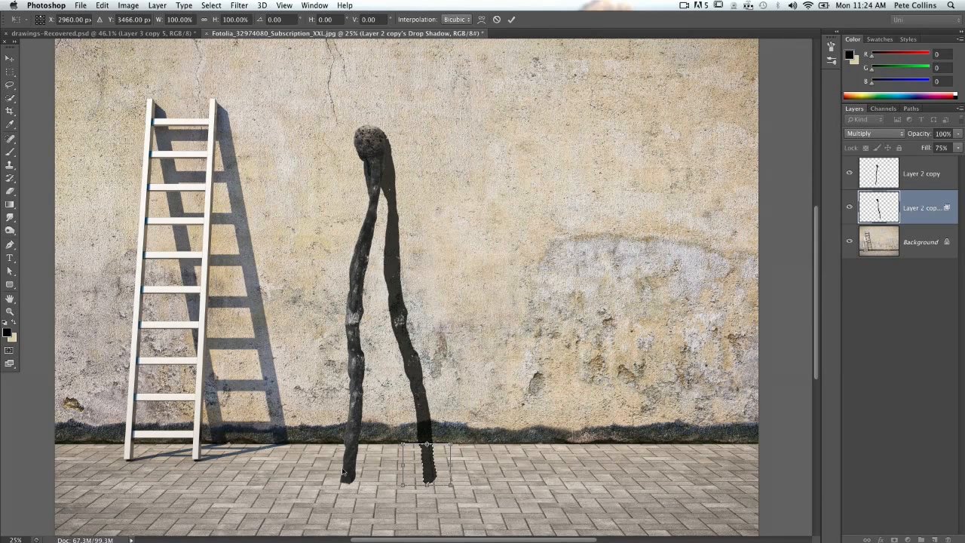
{"action": "right_click", "coordinate": [432, 469]}
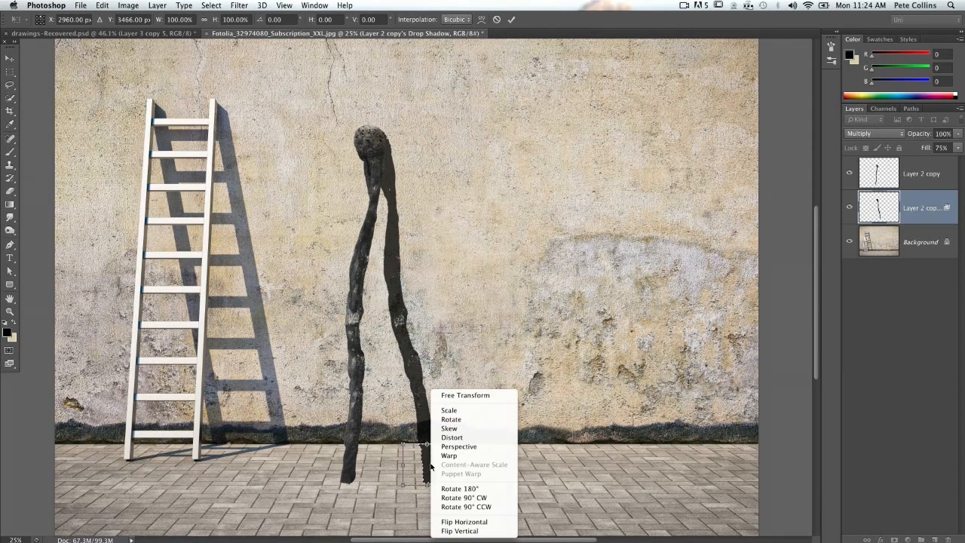
{"action": "left_click", "coordinate": [452, 437]}
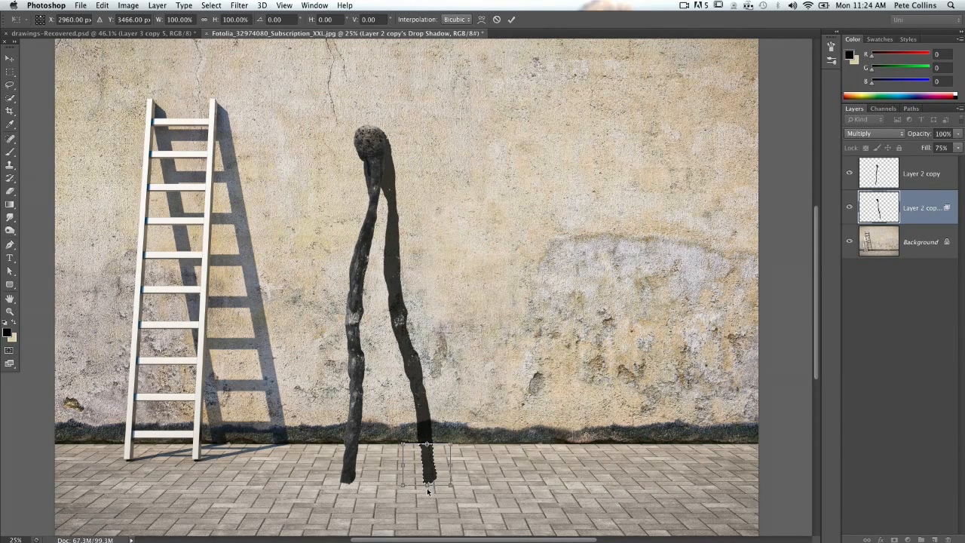
{"action": "left_click_drag", "start_coordinate": [416, 483], "coordinate": [341, 487]}
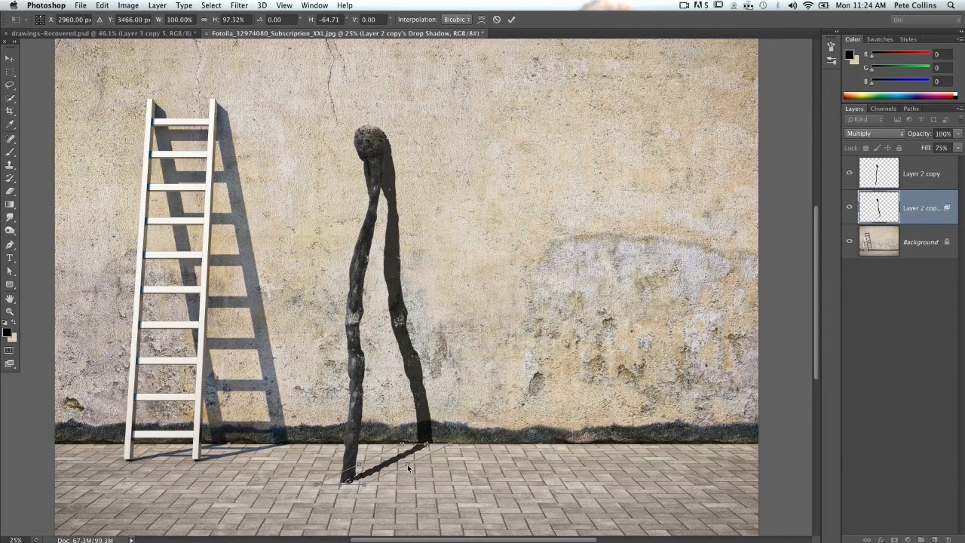
{"action": "left_click_drag", "start_coordinate": [411, 465], "coordinate": [411, 464]}
{"action": "left_click_drag", "start_coordinate": [341, 484], "coordinate": [338, 476]}
{"action": "key", "text": "Return"}
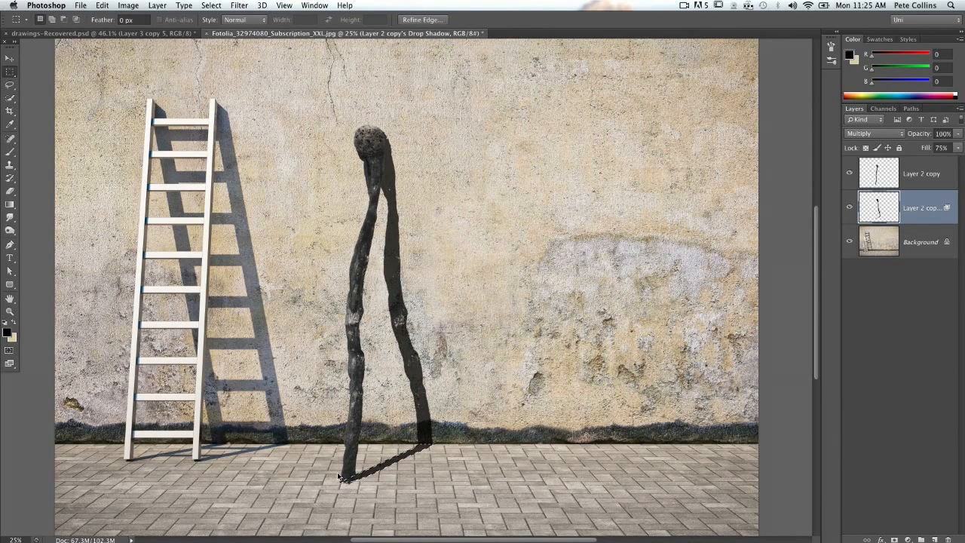
- Clear the selection and lower the shadow layer's opacity to 71%
{"action": "key", "text": "super+d"}
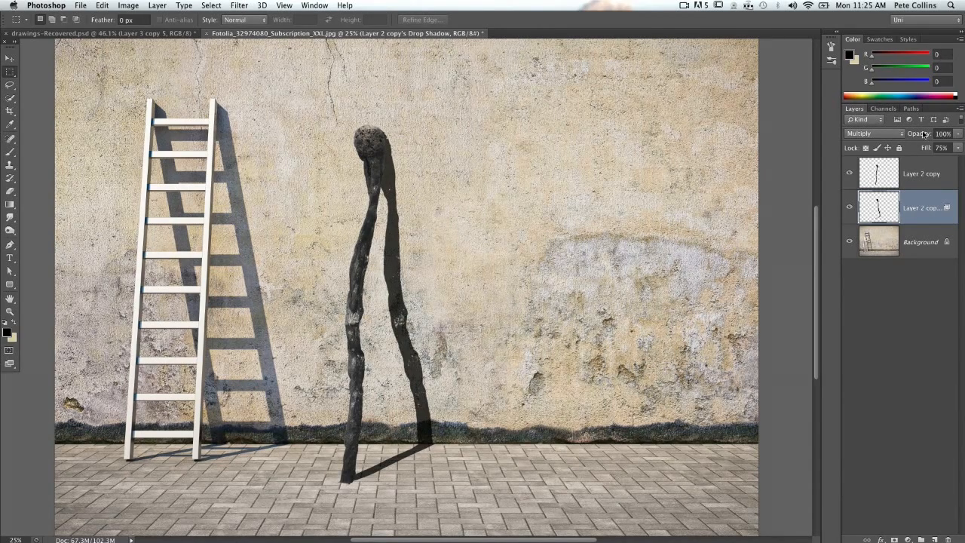
{"action": "left_click_drag", "start_coordinate": [928, 136], "coordinate": [928, 136]}
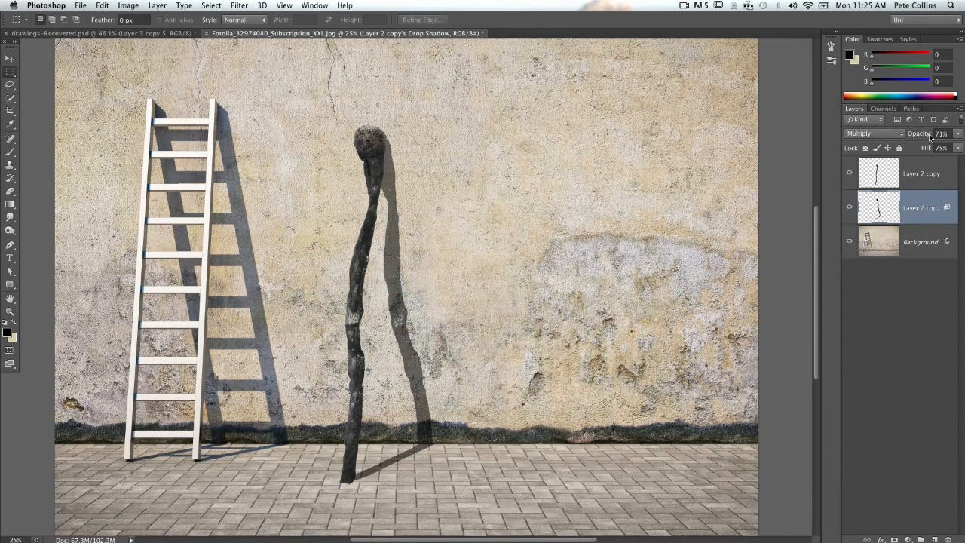
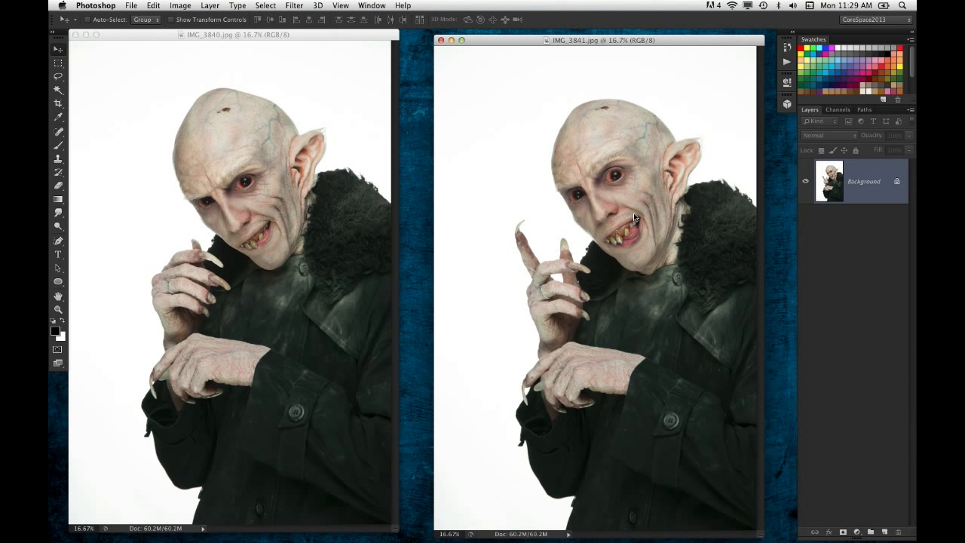
- Place the two photo windows side by side and copy IMG_3841.jpg onto IMG_3840.jpg as a new layer
{"action": "left_click_drag", "start_coordinate": [320, 36], "coordinate": [342, 38]}
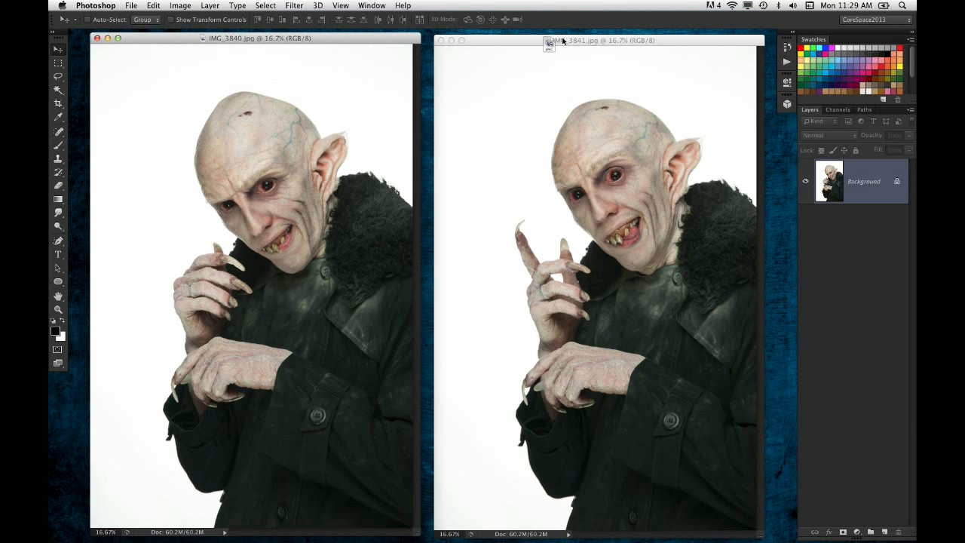
{"action": "left_click", "coordinate": [496, 48]}
{"action": "left_click_drag", "start_coordinate": [496, 48], "coordinate": [523, 39]}
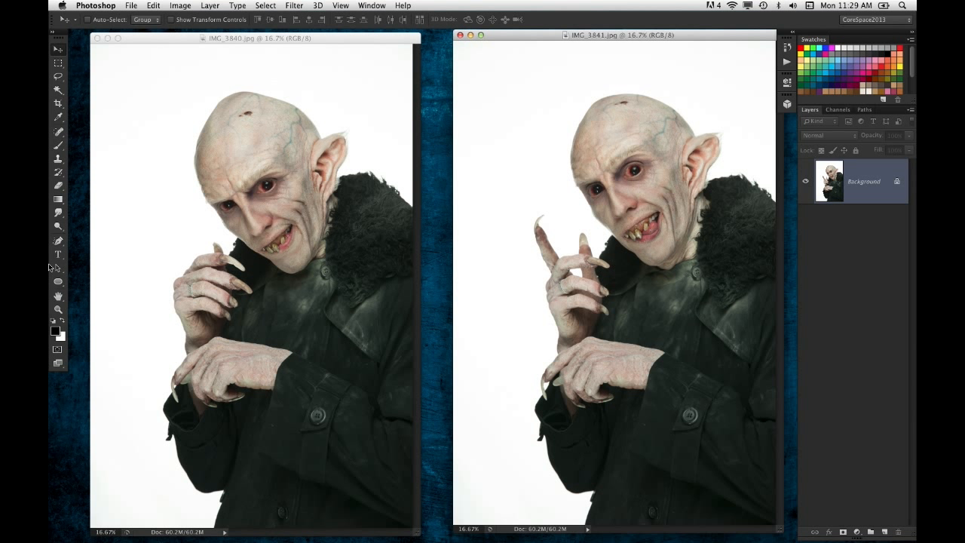
{"action": "left_click_drag", "start_coordinate": [545, 197], "coordinate": [315, 213]}
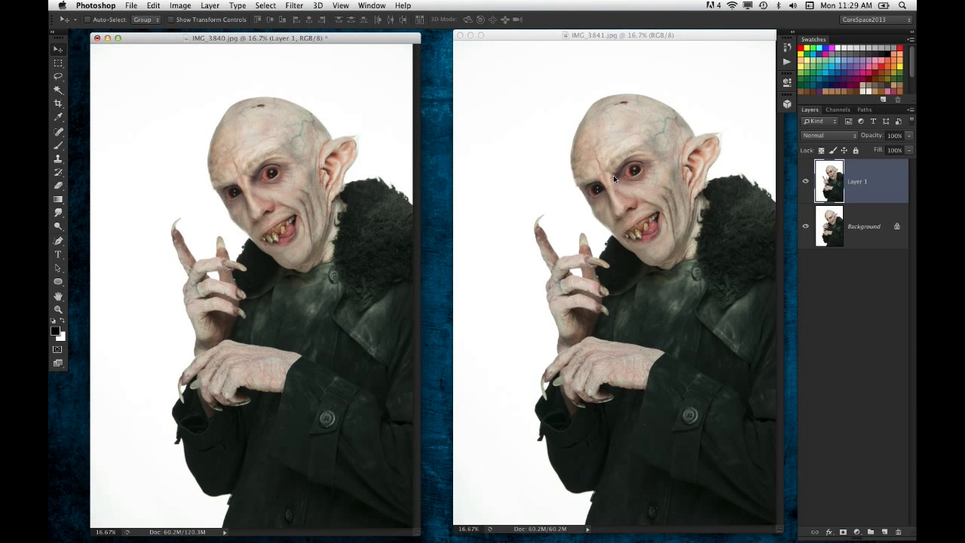
- Minimize the IMG_3841.jpg document and move the IMG_3840.jpg window toward the middle of the workspace
{"action": "left_click", "coordinate": [501, 32]}
{"action": "left_click", "coordinate": [470, 36]}
{"action": "left_click_drag", "start_coordinate": [398, 38], "coordinate": [503, 34]}
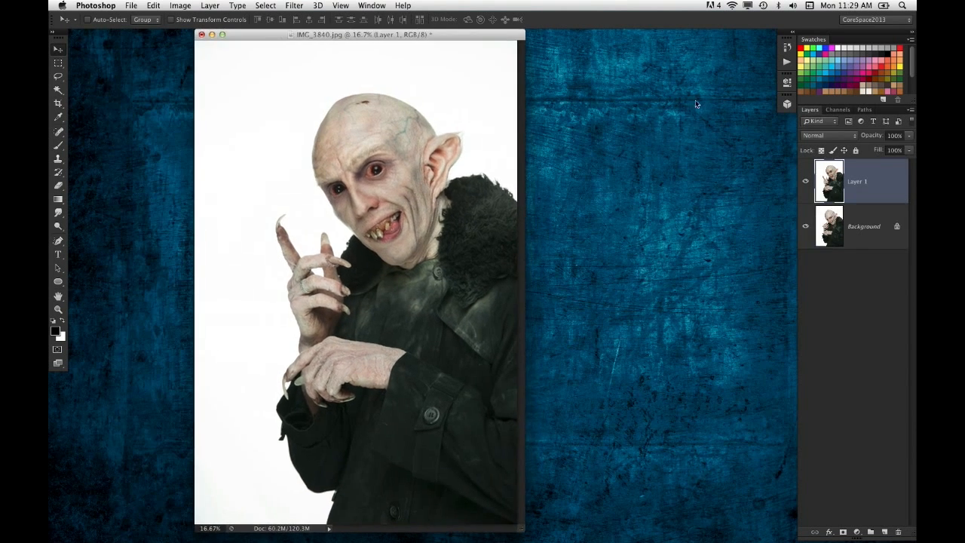
- Toggle Layer 1's visibility repeatedly to compare the pose and alignment of the two photos
{"action": "left_click", "coordinate": [805, 182]}
{"action": "left_click", "coordinate": [807, 184]}
{"action": "left_click", "coordinate": [807, 185]}
{"action": "left_click", "coordinate": [807, 183]}
{"action": "left_click", "coordinate": [806, 183]}
{"action": "left_click", "coordinate": [806, 183]}
{"action": "left_click", "coordinate": [808, 183]}
{"action": "left_click", "coordinate": [810, 184]}
{"action": "left_click", "coordinate": [806, 183]}
{"action": "left_click", "coordinate": [806, 183]}
{"action": "left_click", "coordinate": [808, 183]}
{"action": "left_click", "coordinate": [807, 183]}
{"action": "left_click", "coordinate": [807, 183]}
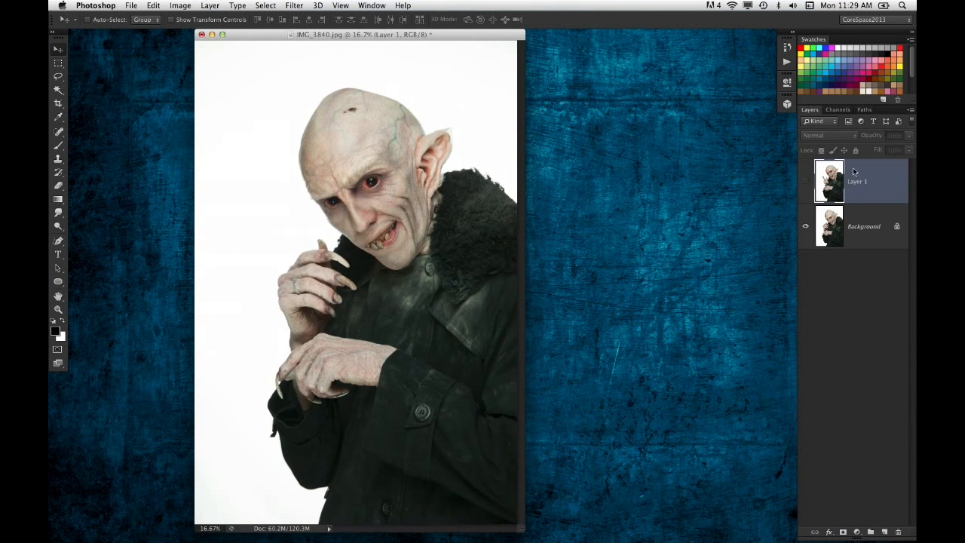
{"action": "left_click", "coordinate": [807, 182]}
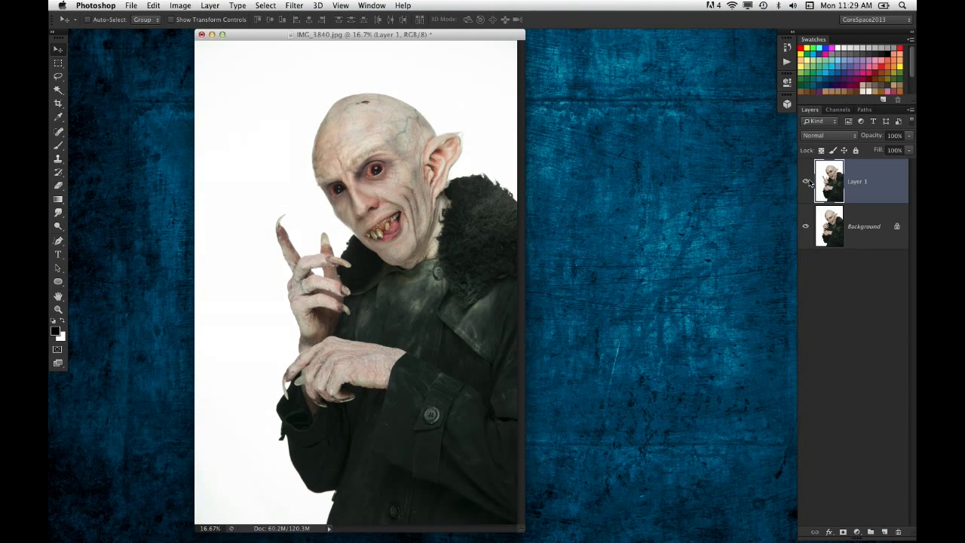
{"action": "left_click", "coordinate": [807, 183]}
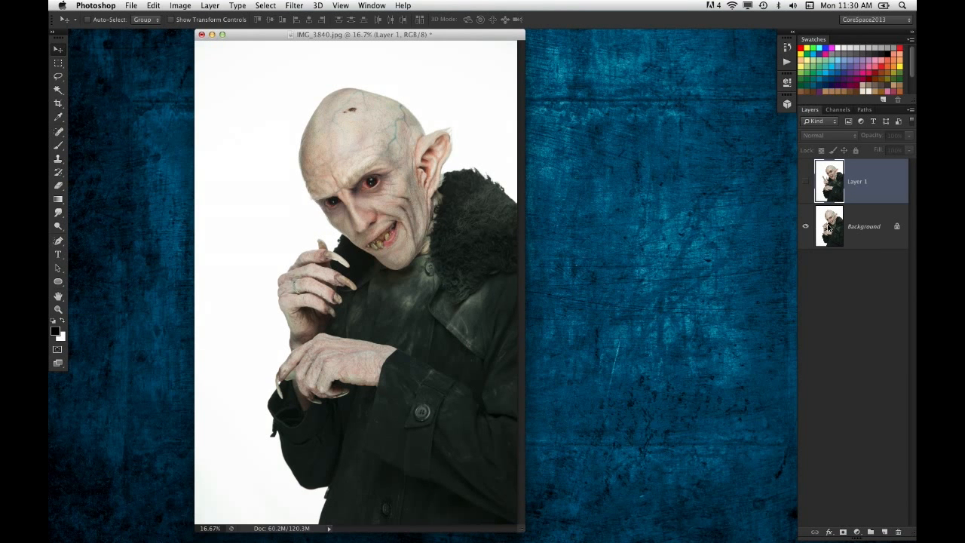
- Show Layer 1, select it together with the Background layer, and auto-align both using the Auto projection
{"action": "left_click", "coordinate": [838, 237], "text": "shift"}
{"action": "left_click", "coordinate": [805, 181]}
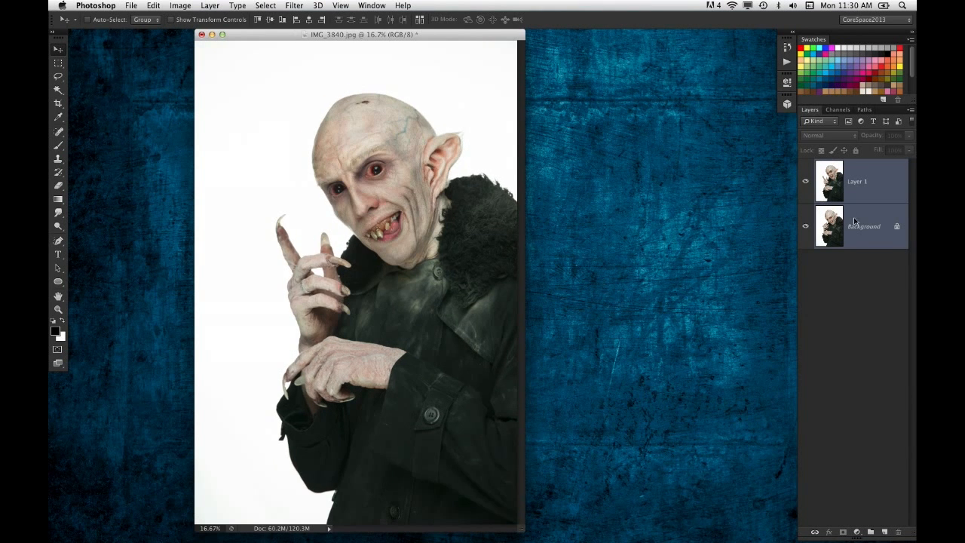
{"action": "left_click", "coordinate": [153, 5]}
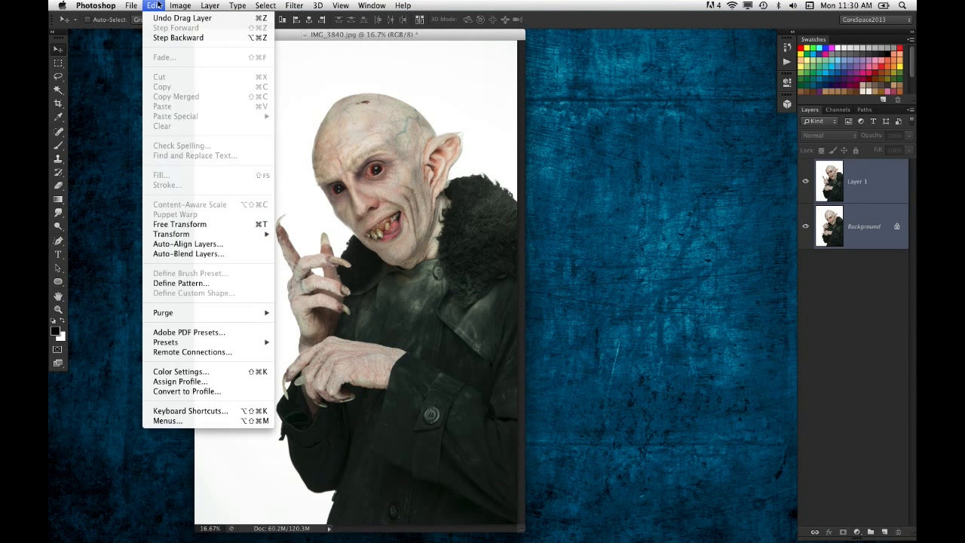
{"action": "left_click", "coordinate": [215, 245]}
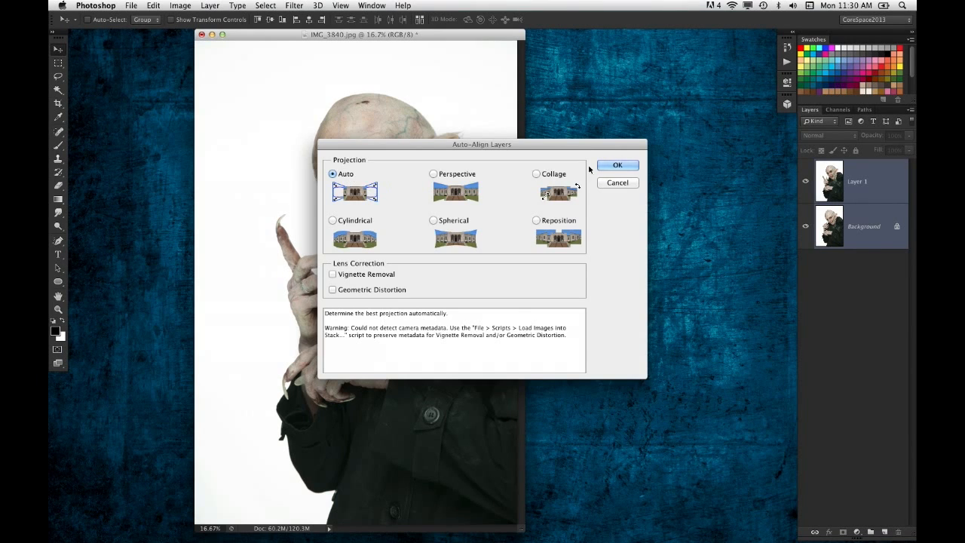
{"action": "left_click", "coordinate": [616, 165]}
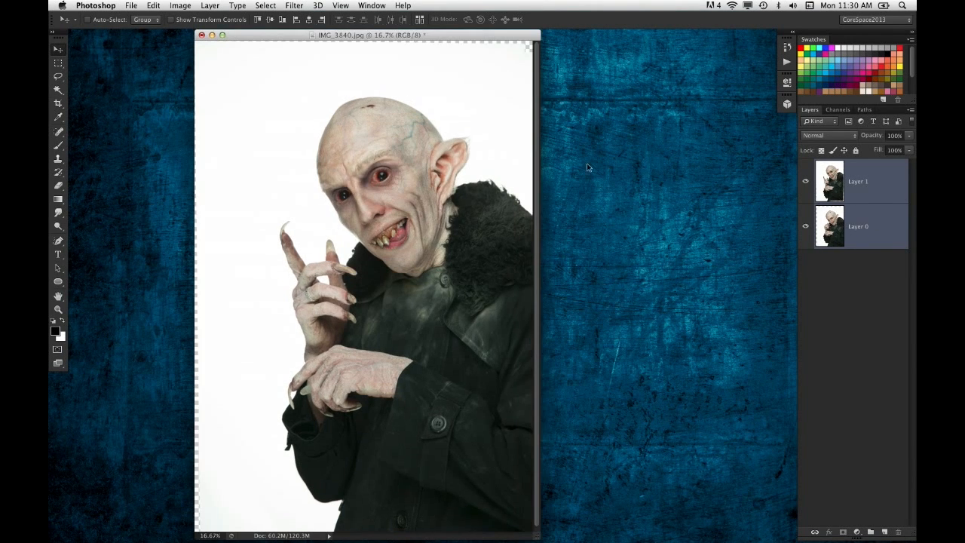
- Toggle Layer 1's visibility to check how well the coat and arms line up after the alignment
{"action": "left_click", "coordinate": [805, 181]}
{"action": "left_click", "coordinate": [805, 183]}
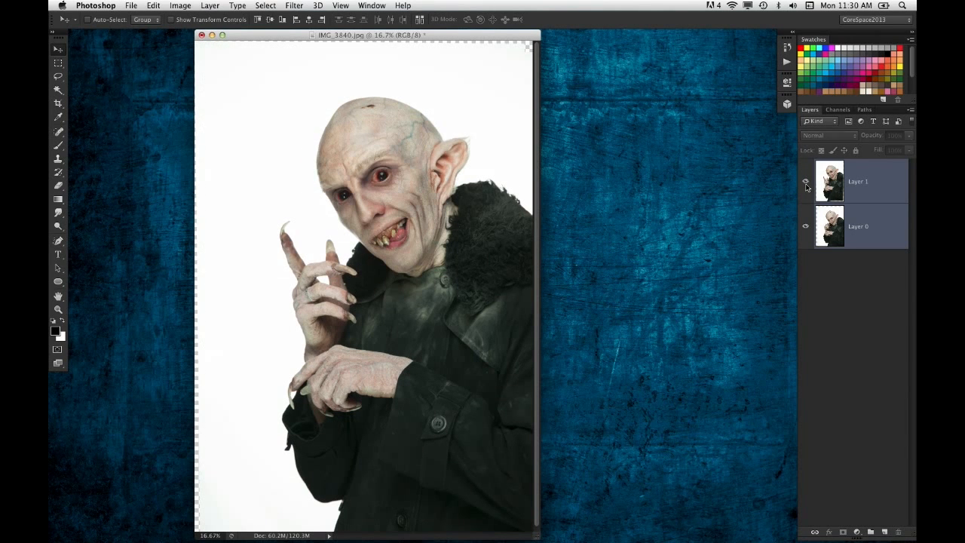
{"action": "left_click", "coordinate": [805, 184]}
{"action": "left_click", "coordinate": [806, 183]}
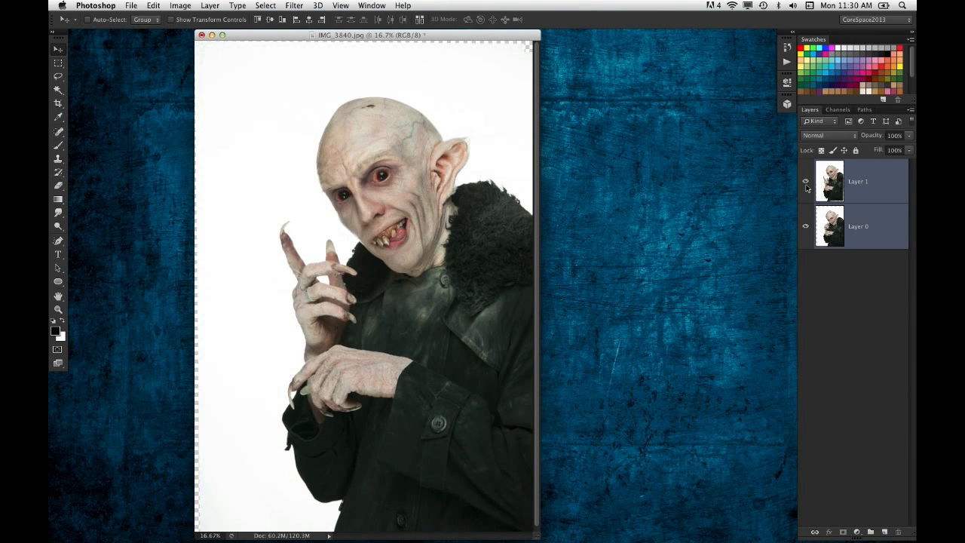
{"action": "left_click", "coordinate": [806, 184]}
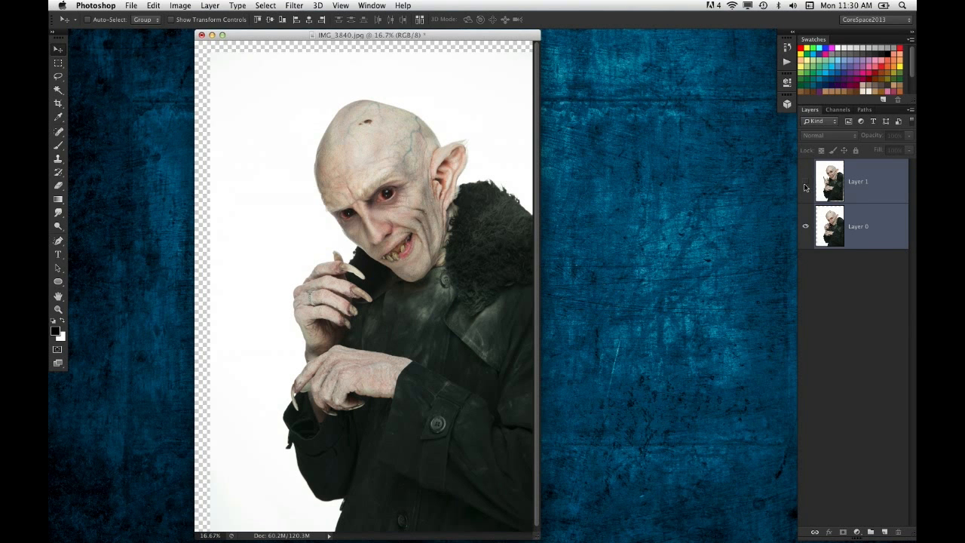
{"action": "left_click", "coordinate": [806, 186]}
- Add a black layer mask to Layer 1 and paint white with a 300 px brush over the raised hand and forearm
{"action": "left_click", "coordinate": [904, 197]}
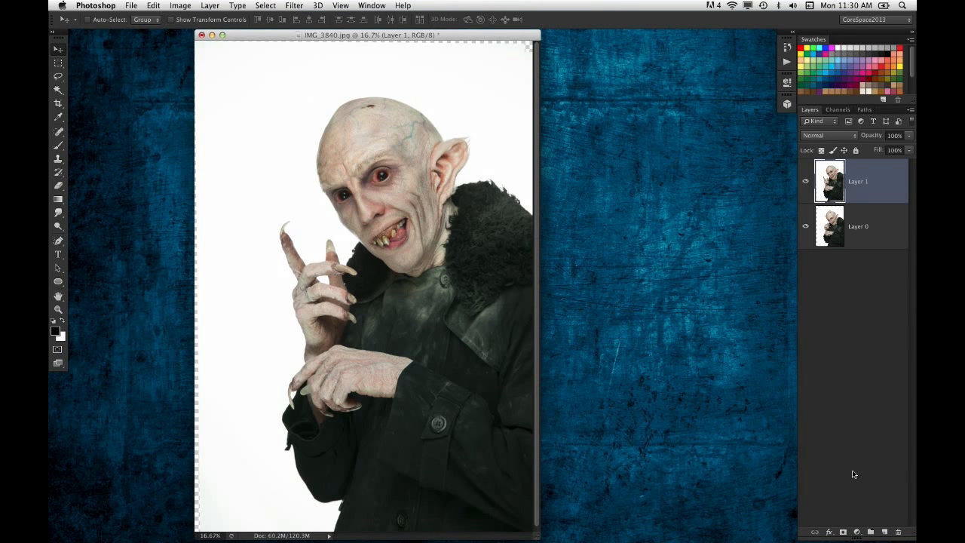
{"action": "left_click", "coordinate": [845, 533], "text": "alt"}
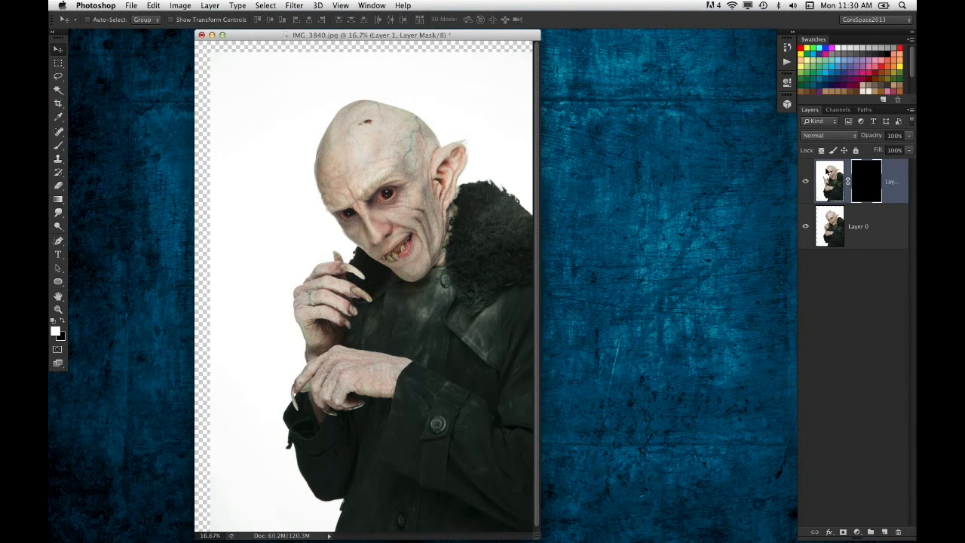
{"action": "left_click_drag", "start_coordinate": [58, 145], "coordinate": [107, 144]}
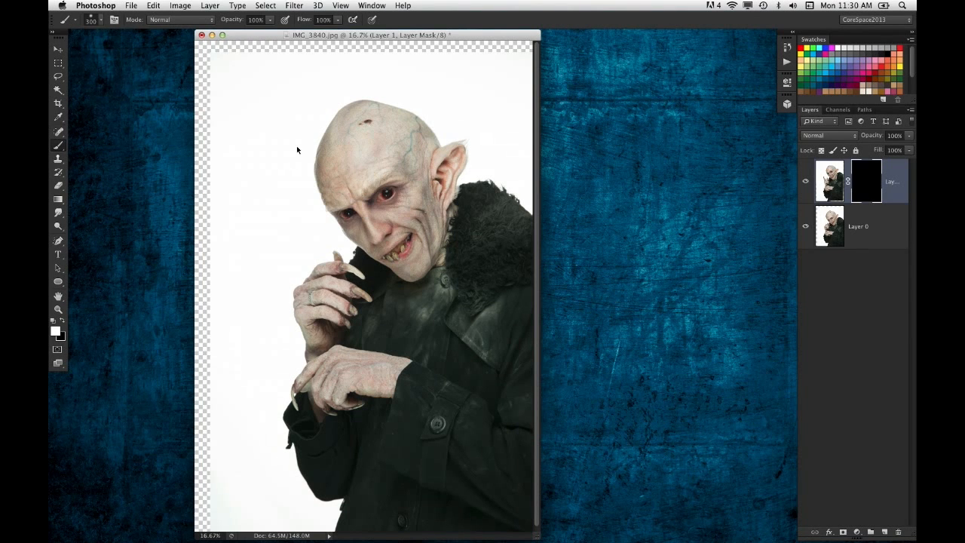
{"action": "mouse_move", "coordinate": [334, 274]}
{"action": "left_mouse_down"}
{"action": "mouse_move", "coordinate": [328, 243]}
{"action": "mouse_move", "coordinate": [338, 270]}
{"action": "mouse_move", "coordinate": [331, 264]}
{"action": "mouse_move", "coordinate": [311, 278]}
{"action": "mouse_move", "coordinate": [290, 310]}
{"action": "mouse_move", "coordinate": [292, 233]}
{"action": "mouse_move", "coordinate": [281, 234]}
{"action": "mouse_move", "coordinate": [292, 225]}
{"action": "mouse_move", "coordinate": [326, 247]}
{"action": "mouse_move", "coordinate": [297, 338]}
{"action": "mouse_move", "coordinate": [317, 366]}
{"action": "left_mouse_up"}
{"action": "mouse_move", "coordinate": [324, 422]}
{"action": "left_mouse_down"}
{"action": "mouse_move", "coordinate": [350, 404]}
{"action": "mouse_move", "coordinate": [327, 428]}
{"action": "left_mouse_up"}
{"action": "mouse_move", "coordinate": [343, 495]}
{"action": "left_mouse_down"}
{"action": "mouse_move", "coordinate": [324, 530]}
{"action": "mouse_move", "coordinate": [306, 457]}
{"action": "mouse_move", "coordinate": [278, 420]}
{"action": "mouse_move", "coordinate": [317, 398]}
{"action": "left_mouse_up"}
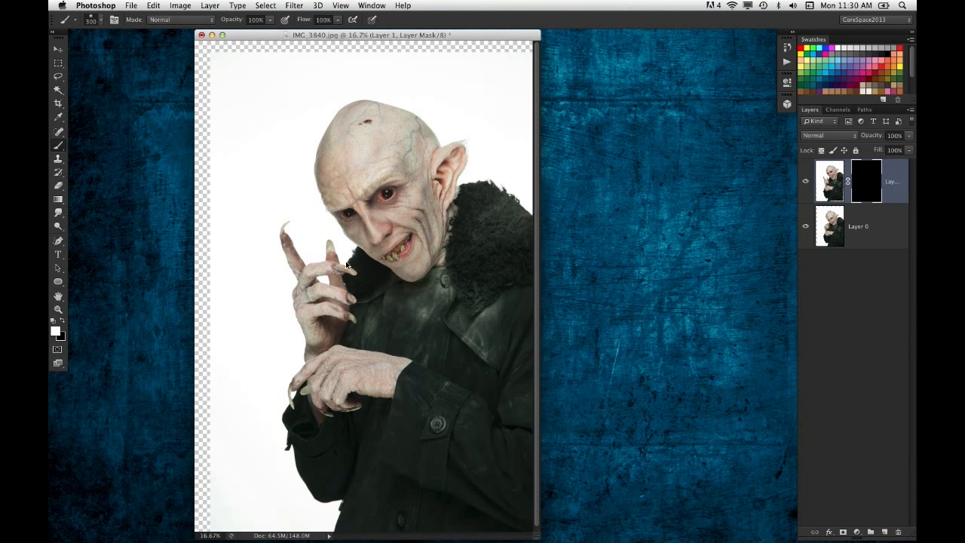
{"action": "mouse_move", "coordinate": [317, 265]}
{"action": "left_mouse_down"}
{"action": "mouse_move", "coordinate": [320, 411]}
{"action": "mouse_move", "coordinate": [335, 410]}
{"action": "left_mouse_up"}
- Toggle the masked Layer 1's visibility to compare the original hand with the blended one
{"action": "left_click", "coordinate": [806, 184]}
{"action": "left_click", "coordinate": [806, 185]}
{"action": "left_click", "coordinate": [806, 185]}
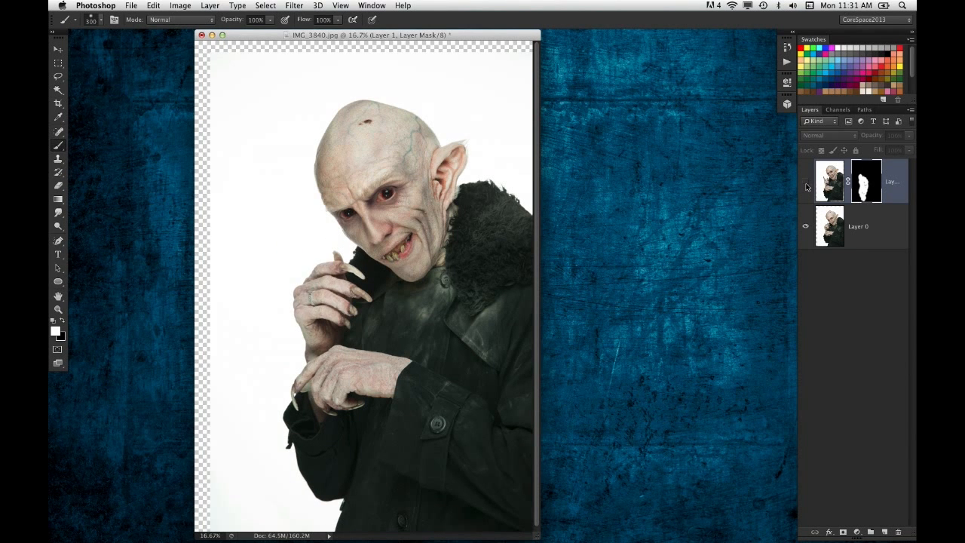
{"action": "left_click", "coordinate": [805, 185]}
{"action": "left_click", "coordinate": [806, 185]}
{"action": "left_click", "coordinate": [806, 185]}
{"action": "left_click", "coordinate": [805, 185]}
{"action": "left_click", "coordinate": [806, 185]}
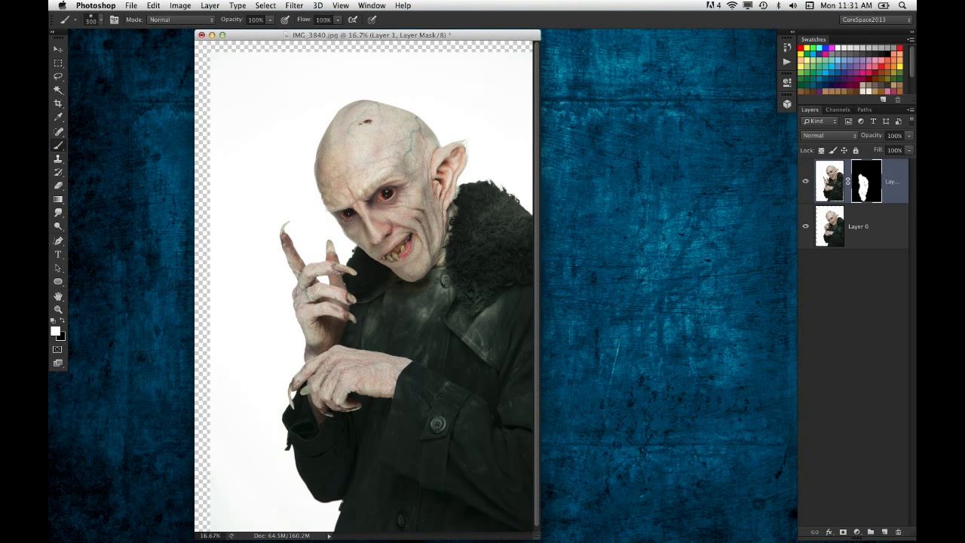
- Open poster_2.psd from the desktop
{"action": "left_click", "coordinate": [711, 176]}
{"action": "left_click", "coordinate": [522, 160]}
{"action": "left_click_drag", "start_coordinate": [486, 33], "coordinate": [483, 33]}
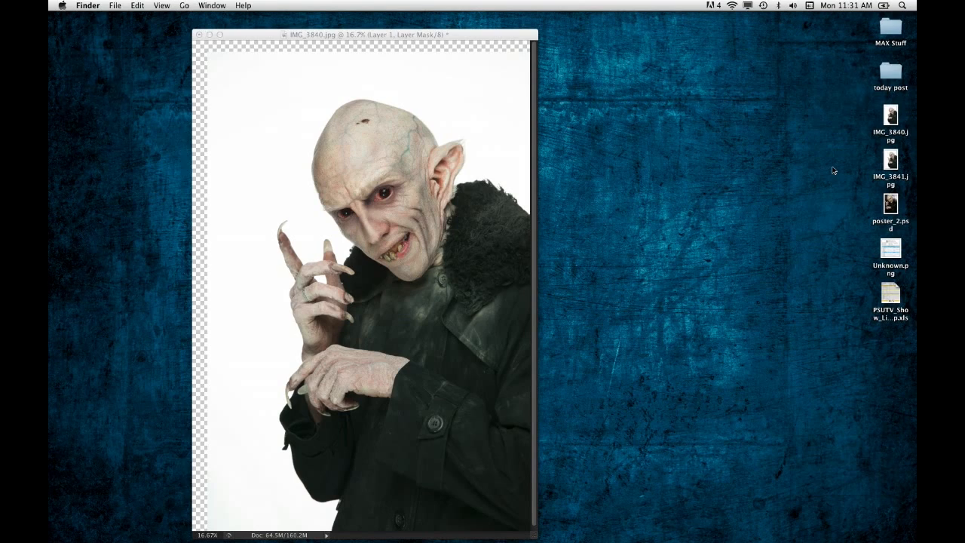
{"action": "double_click", "coordinate": [892, 201]}
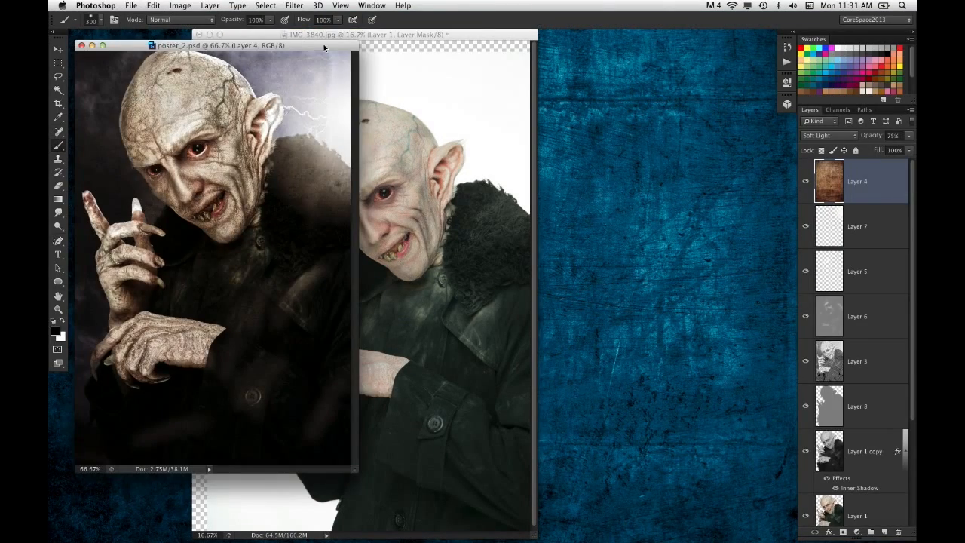
- Move the poster_2.psd window aside, bring IMG_3840.jpg to the front to its left, and zoom the photo out to 12.5%
{"action": "mouse_move", "coordinate": [326, 38]}
{"action": "left_mouse_down"}
{"action": "mouse_move", "coordinate": [663, 87]}
{"action": "mouse_move", "coordinate": [621, 68]}
{"action": "left_mouse_up"}
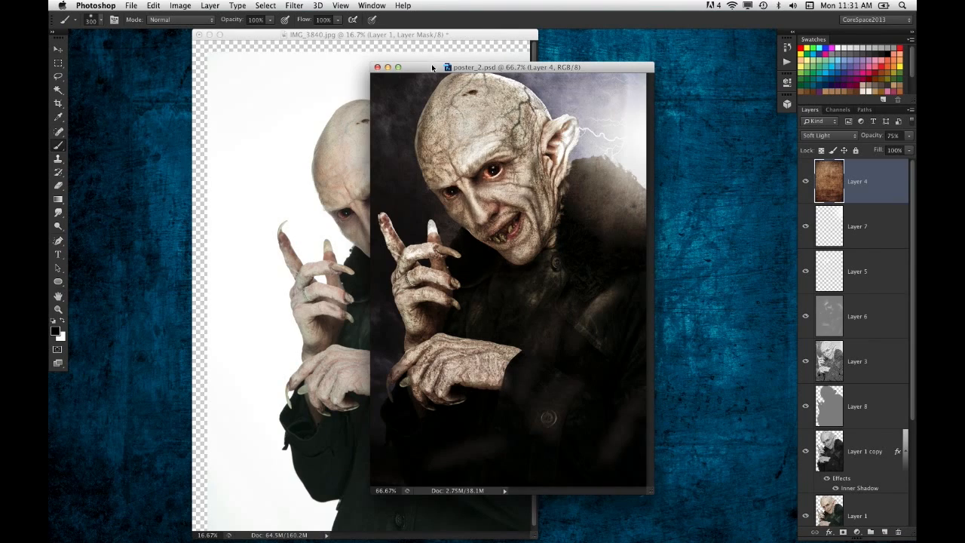
{"action": "left_click_drag", "start_coordinate": [432, 68], "coordinate": [394, 84]}
{"action": "left_click", "coordinate": [274, 37]}
{"action": "left_click_drag", "start_coordinate": [268, 35], "coordinate": [221, 39]}
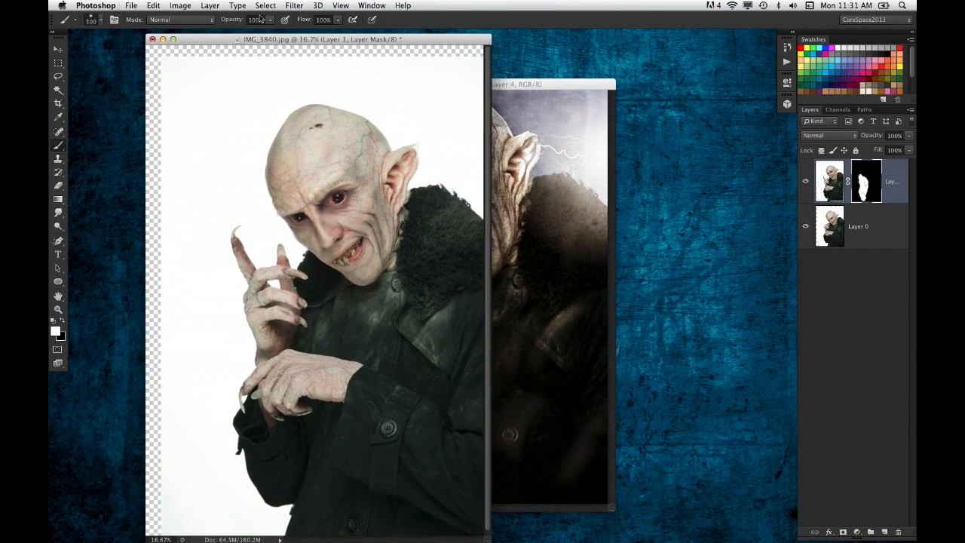
{"action": "key", "text": "super+minus"}
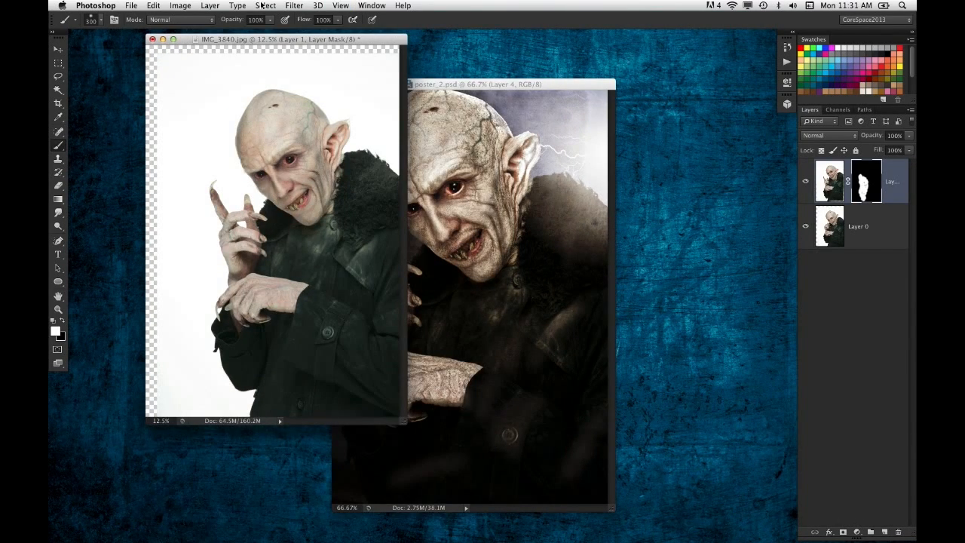
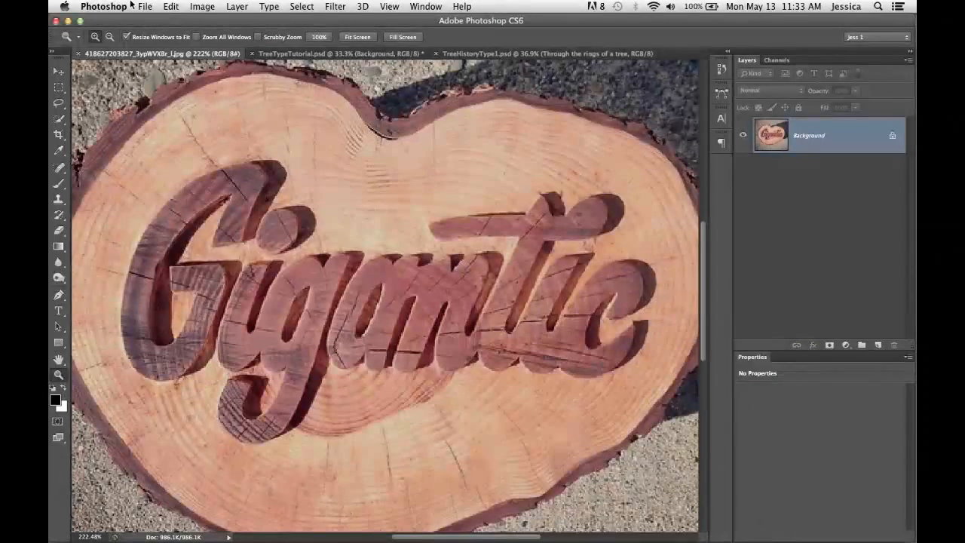
- Close the carved-wood reference JPG and make the History text layer visible in TreeTypeTutorial.psd
{"action": "left_click", "coordinate": [77, 63]}
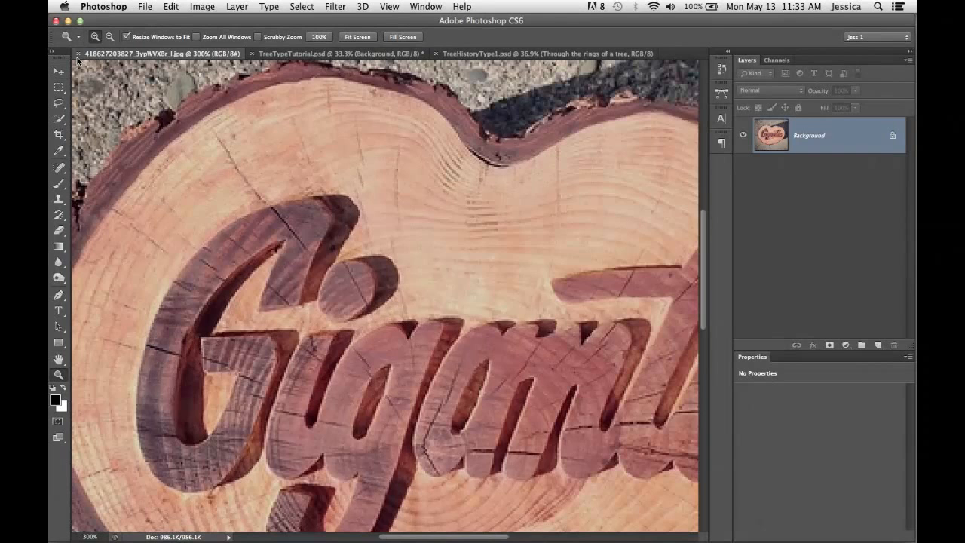
{"action": "left_click", "coordinate": [78, 54]}
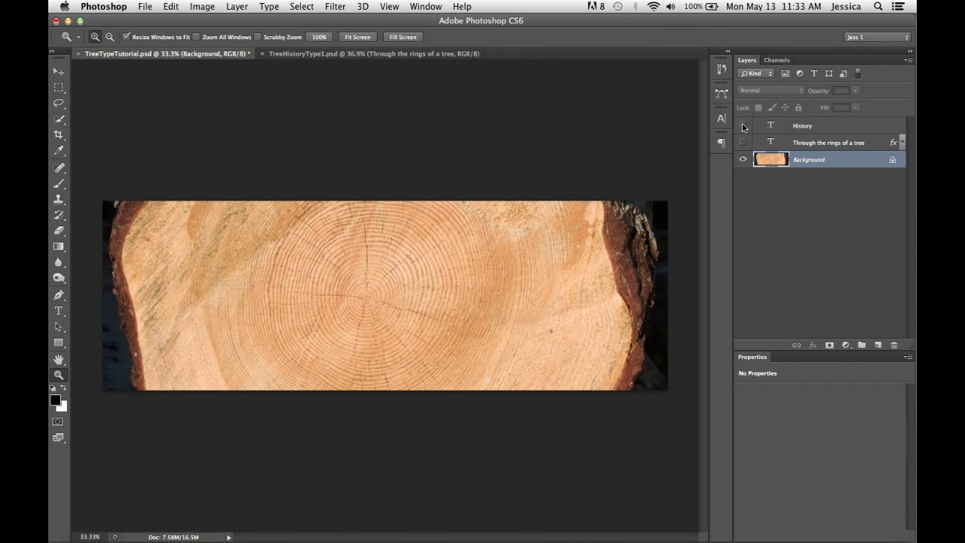
{"action": "left_click", "coordinate": [744, 159]}
{"action": "left_click", "coordinate": [744, 160]}
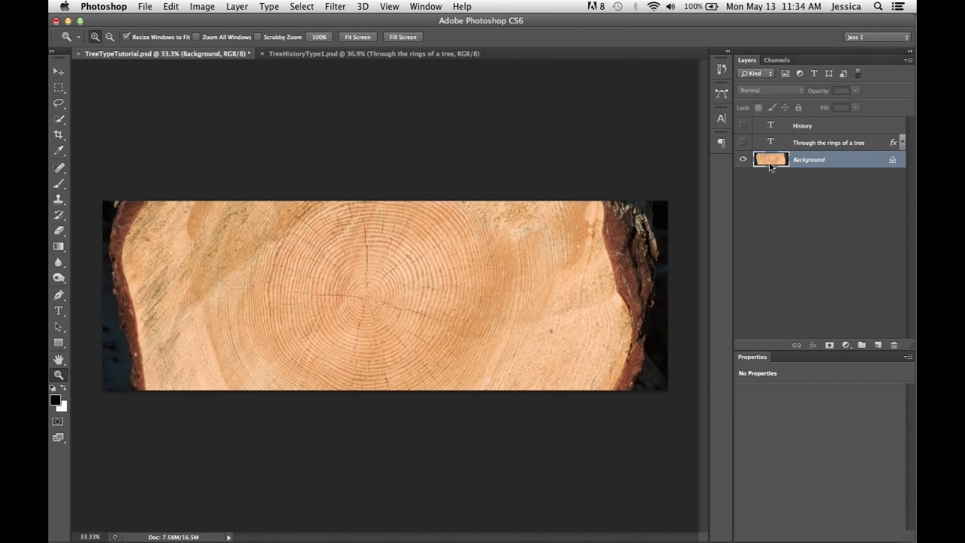
{"action": "left_click", "coordinate": [743, 126]}
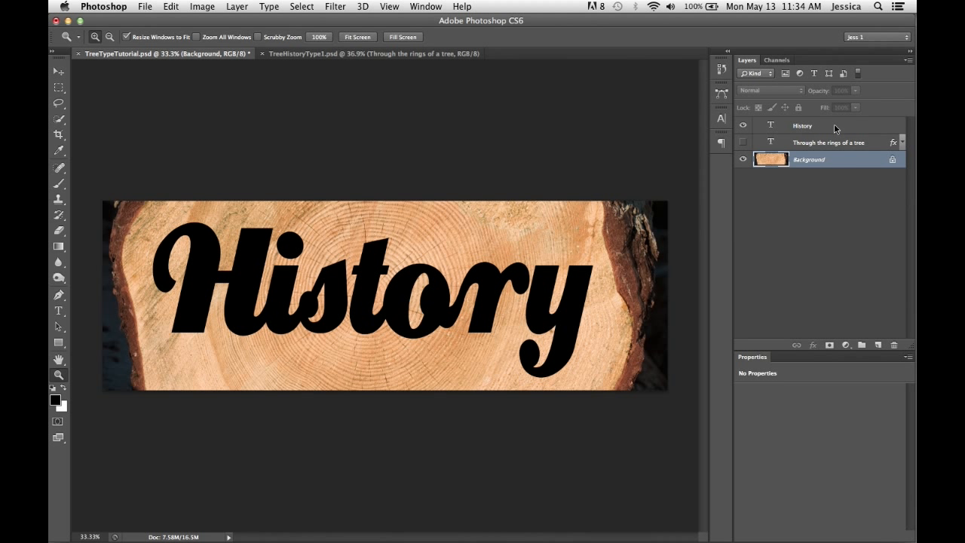
- Copy the Background wood inside the History lettering outline to a new layer, hide the text layer, and check the cut-out on its own
{"action": "left_click", "coordinate": [770, 128], "text": "super"}
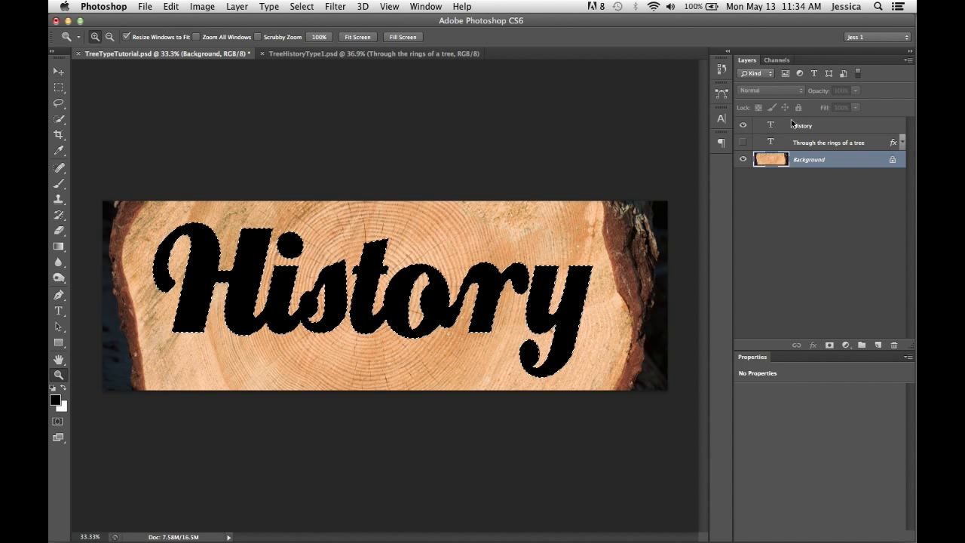
{"action": "left_click", "coordinate": [743, 128]}
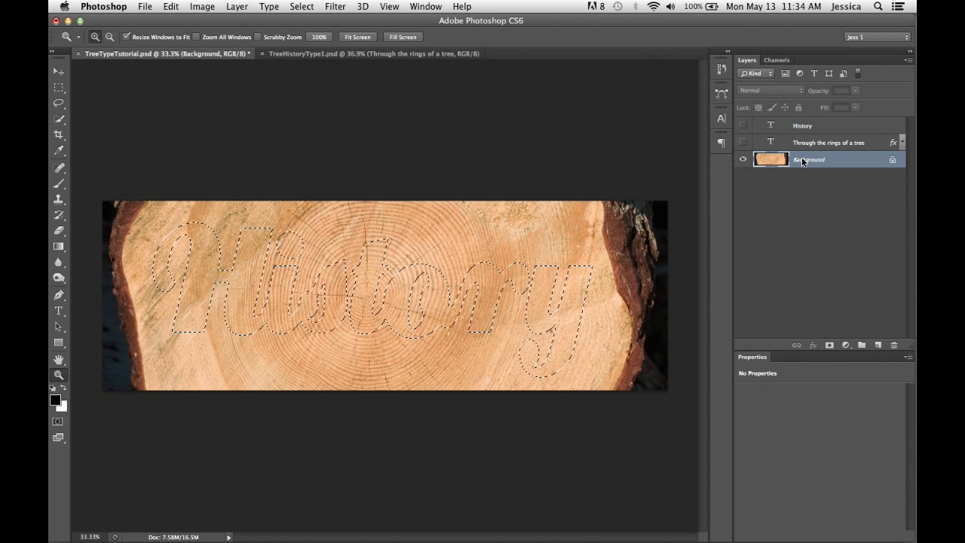
{"action": "key", "text": "super+j"}
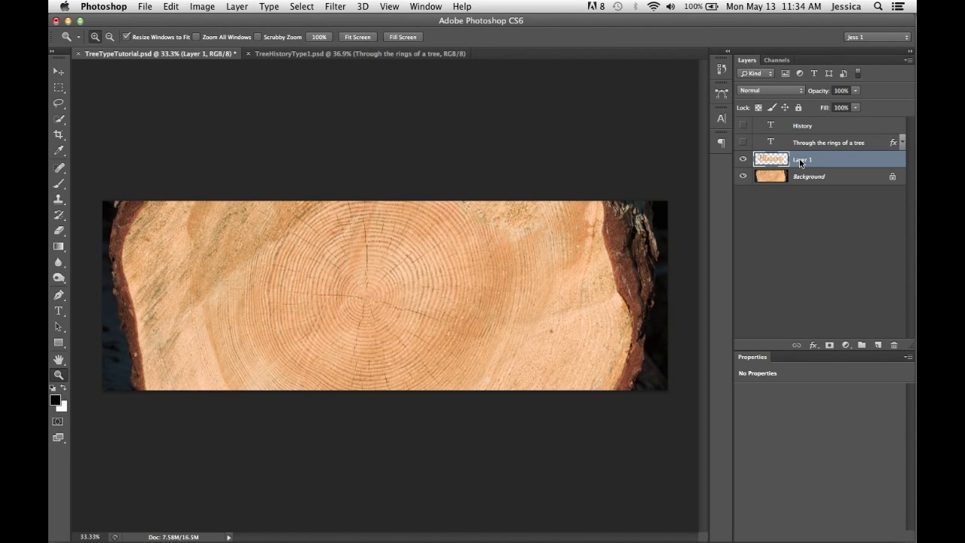
{"action": "left_click", "coordinate": [744, 177]}
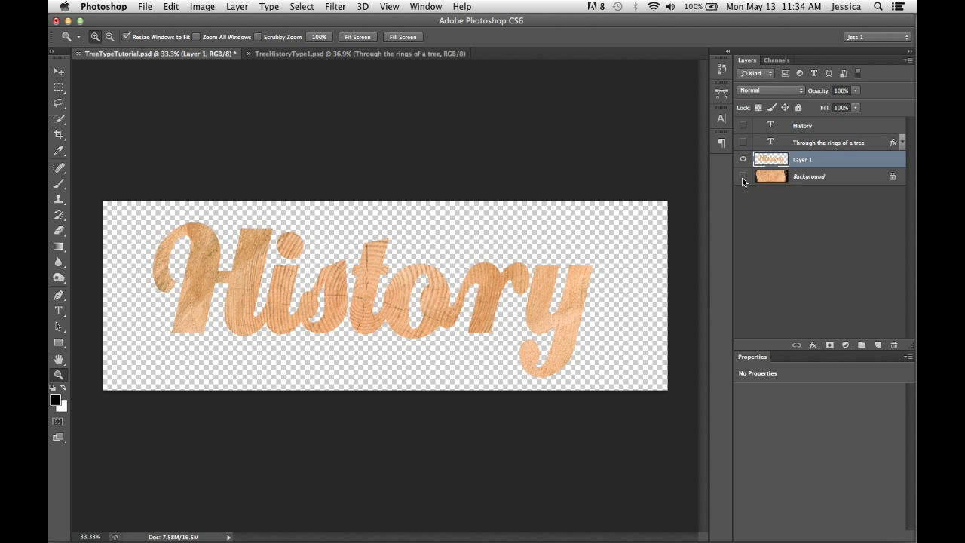
{"action": "left_click", "coordinate": [743, 177]}
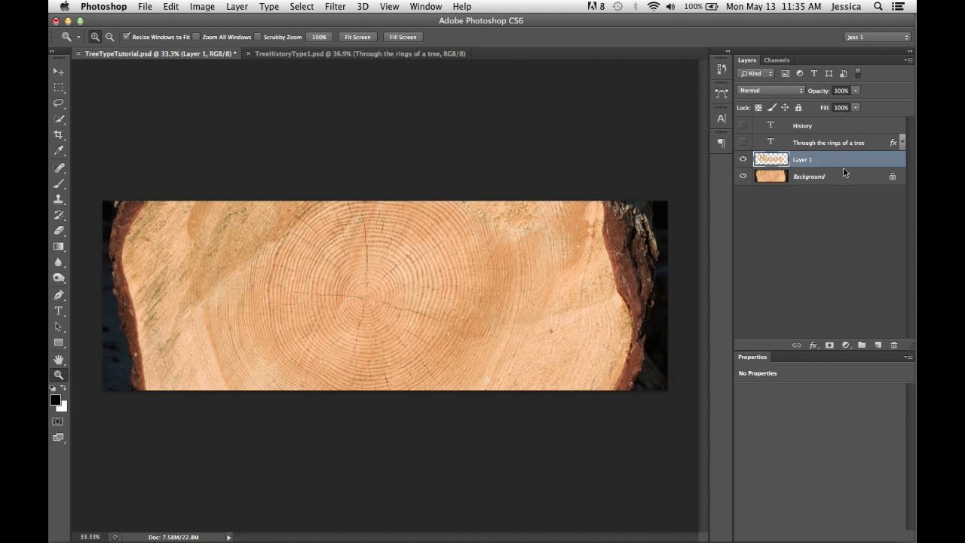
- Rename the copied wood lettering layer as type
{"action": "double_click", "coordinate": [804, 161]}
{"action": "type", "text": "type"}
{"action": "key", "text": "Return"}
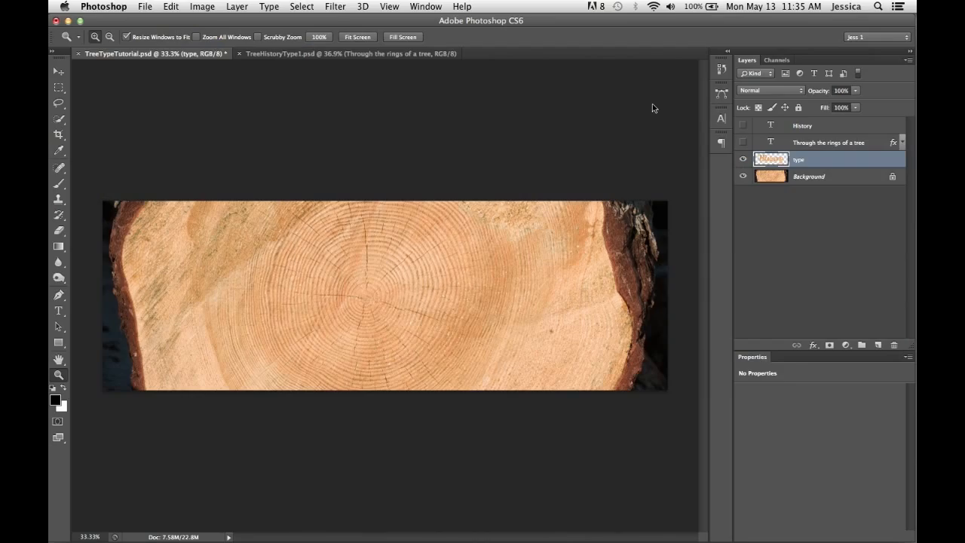
- Darken the whole History lettering on the type layer with the Burn tool, using a 500 px brush, Midtones range and 100% exposure
{"action": "key", "text": "o"}
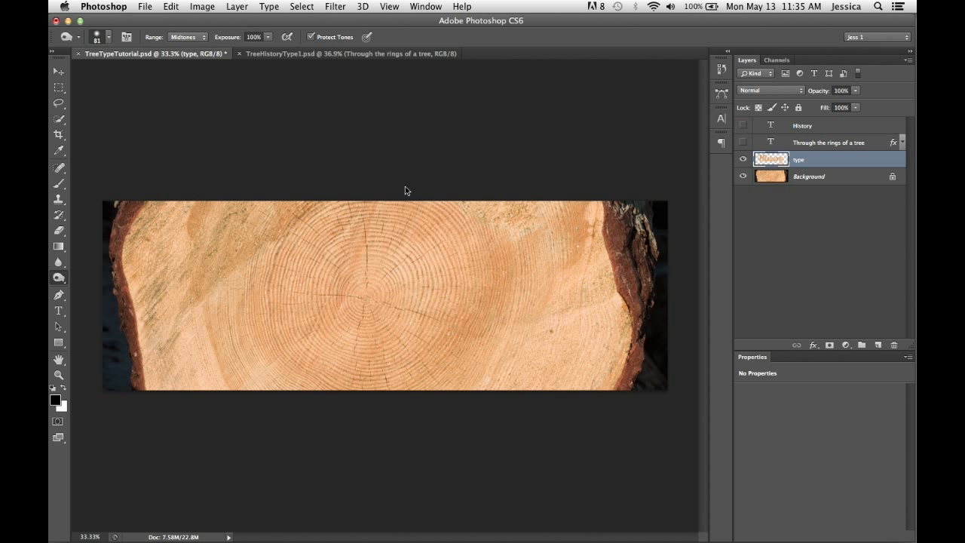
{"action": "key", "text": "bracketright"}
{"action": "key", "text": "bracketright"}
{"action": "key", "text": "bracketright"}
{"action": "key", "text": "bracketright"}
{"action": "key", "text": "bracketright"}
{"action": "key", "text": "bracketright"}
{"action": "key", "text": "bracketright"}
{"action": "key", "text": "bracketright"}
{"action": "key", "text": "bracketright"}
{"action": "mouse_move", "coordinate": [317, 220]}
{"action": "left_mouse_down"}
{"action": "mouse_move", "coordinate": [259, 218]}
{"action": "mouse_move", "coordinate": [203, 308]}
{"action": "mouse_move", "coordinate": [217, 291]}
{"action": "mouse_move", "coordinate": [272, 304]}
{"action": "left_mouse_up"}
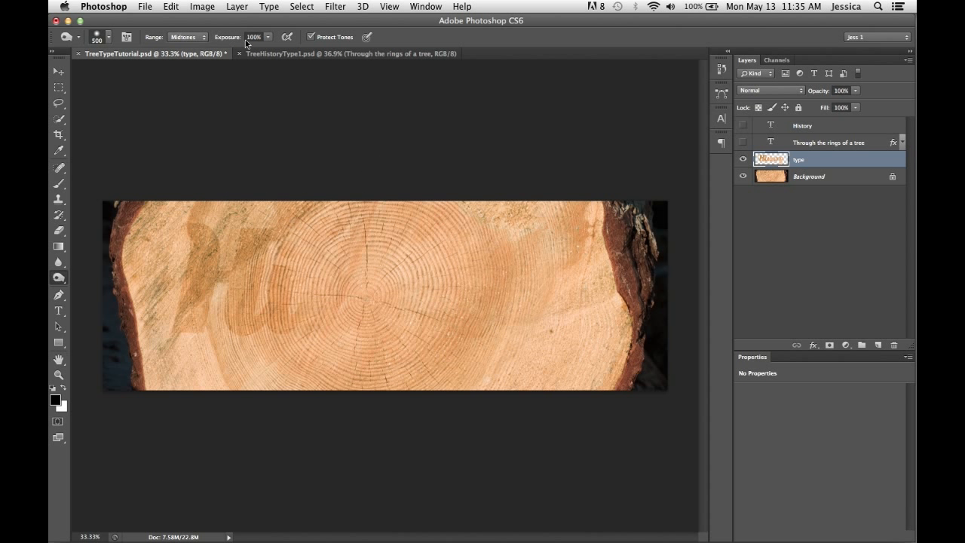
{"action": "mouse_move", "coordinate": [218, 233]}
{"action": "left_mouse_down"}
{"action": "mouse_move", "coordinate": [226, 219]}
{"action": "mouse_move", "coordinate": [252, 286]}
{"action": "mouse_move", "coordinate": [588, 280]}
{"action": "mouse_move", "coordinate": [562, 319]}
{"action": "mouse_move", "coordinate": [577, 370]}
{"action": "mouse_move", "coordinate": [539, 324]}
{"action": "mouse_move", "coordinate": [446, 279]}
{"action": "mouse_move", "coordinate": [262, 246]}
{"action": "mouse_move", "coordinate": [226, 291]}
{"action": "mouse_move", "coordinate": [180, 271]}
{"action": "mouse_move", "coordinate": [283, 279]}
{"action": "mouse_move", "coordinate": [367, 307]}
{"action": "mouse_move", "coordinate": [504, 297]}
{"action": "mouse_move", "coordinate": [548, 358]}
{"action": "mouse_move", "coordinate": [553, 302]}
{"action": "mouse_move", "coordinate": [463, 302]}
{"action": "mouse_move", "coordinate": [534, 327]}
{"action": "mouse_move", "coordinate": [226, 279]}
{"action": "mouse_move", "coordinate": [185, 260]}
{"action": "left_mouse_up"}
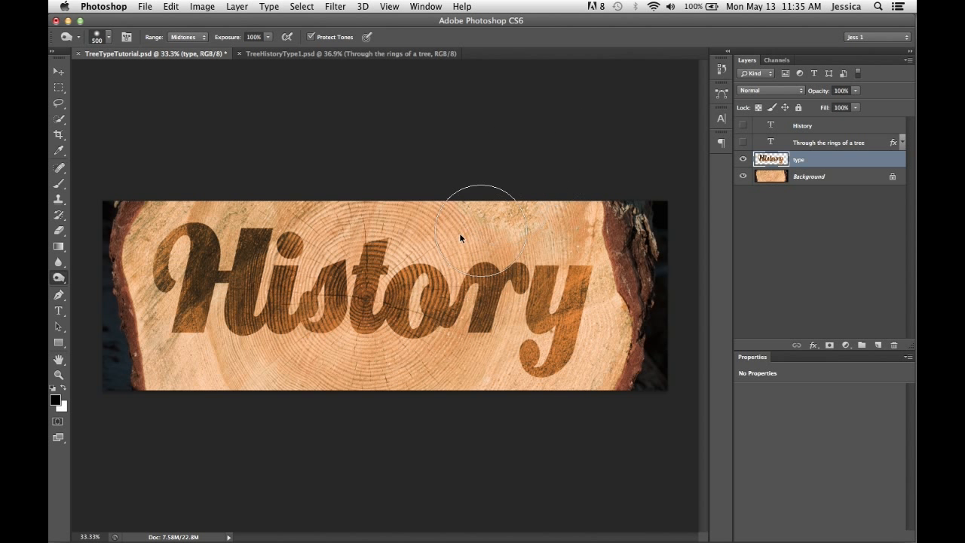
{"action": "mouse_move", "coordinate": [241, 222]}
{"action": "left_mouse_down"}
{"action": "mouse_move", "coordinate": [171, 239]}
{"action": "mouse_move", "coordinate": [204, 281]}
{"action": "mouse_move", "coordinate": [172, 242]}
{"action": "mouse_move", "coordinate": [198, 279]}
{"action": "mouse_move", "coordinate": [240, 282]}
{"action": "left_mouse_up"}
{"action": "mouse_move", "coordinate": [539, 301]}
{"action": "left_mouse_down"}
{"action": "mouse_move", "coordinate": [497, 340]}
{"action": "mouse_move", "coordinate": [531, 336]}
{"action": "left_mouse_up"}
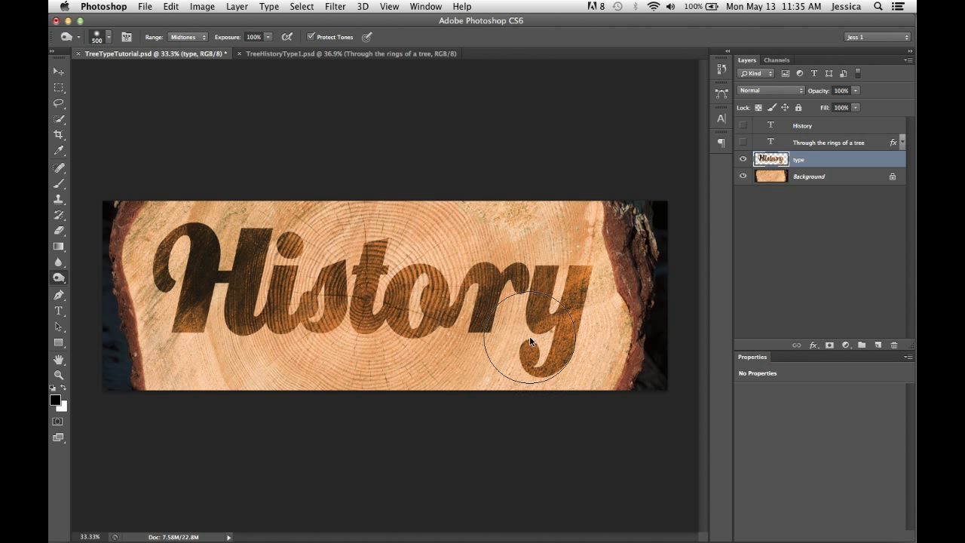
- Redden the burned lettering with a Hue/Saturation adjustment of Hue -11 and Saturation -17
{"action": "key", "text": "z"}
{"action": "left_click_drag", "start_coordinate": [143, 198], "coordinate": [618, 352]}
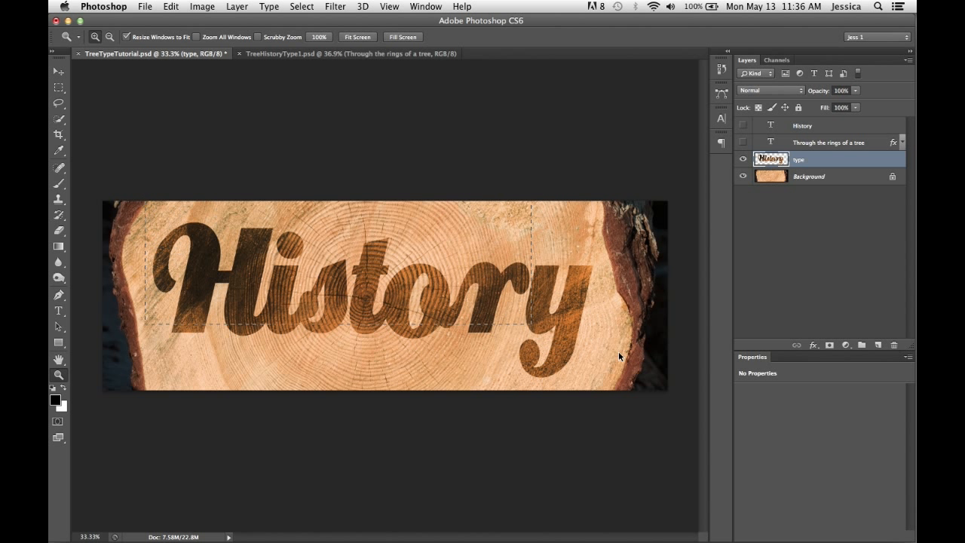
{"action": "left_click_drag", "start_coordinate": [673, 397], "coordinate": [663, 384]}
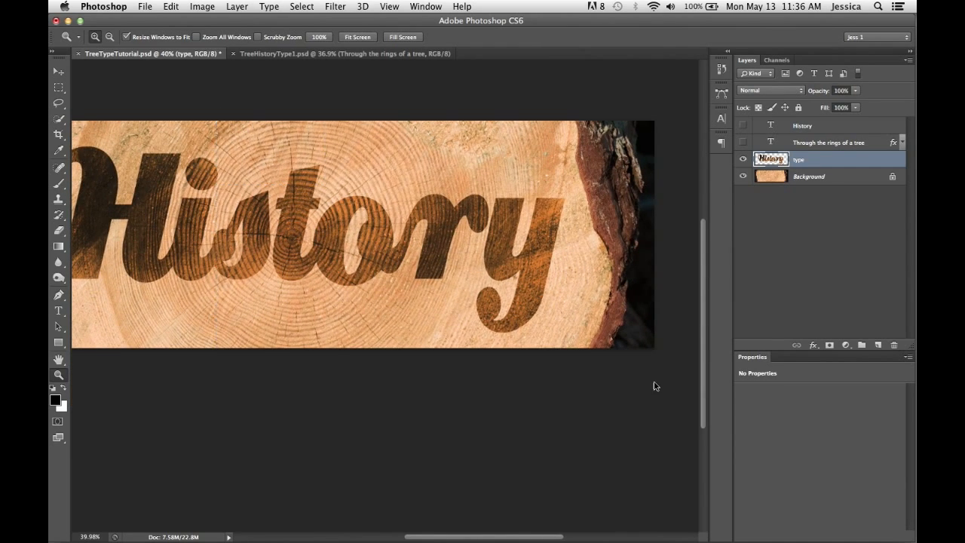
{"action": "left_click", "coordinate": [622, 227]}
{"action": "key", "text": "super+u"}
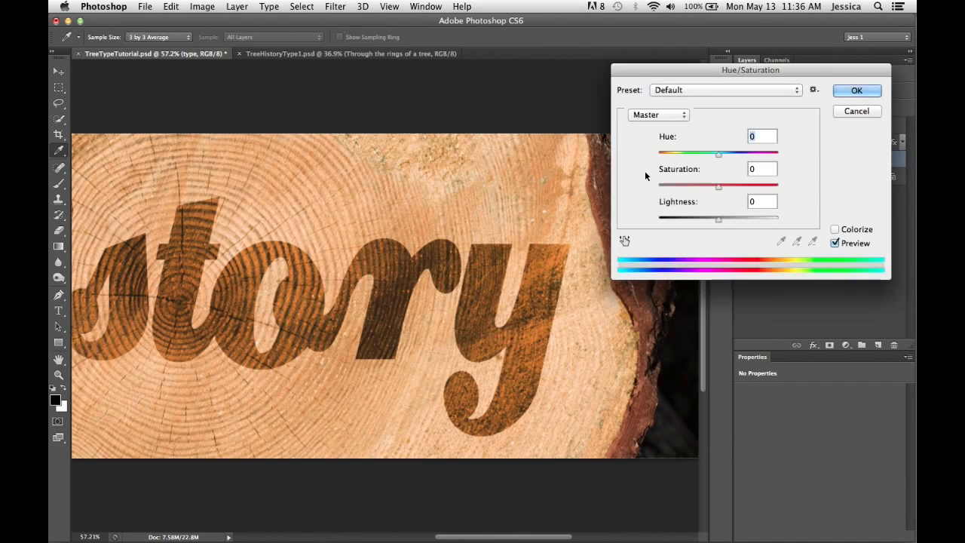
{"action": "left_click_drag", "start_coordinate": [715, 77], "coordinate": [689, 92]}
{"action": "left_click", "coordinate": [691, 172]}
{"action": "left_click_drag", "start_coordinate": [692, 173], "coordinate": [686, 202]}
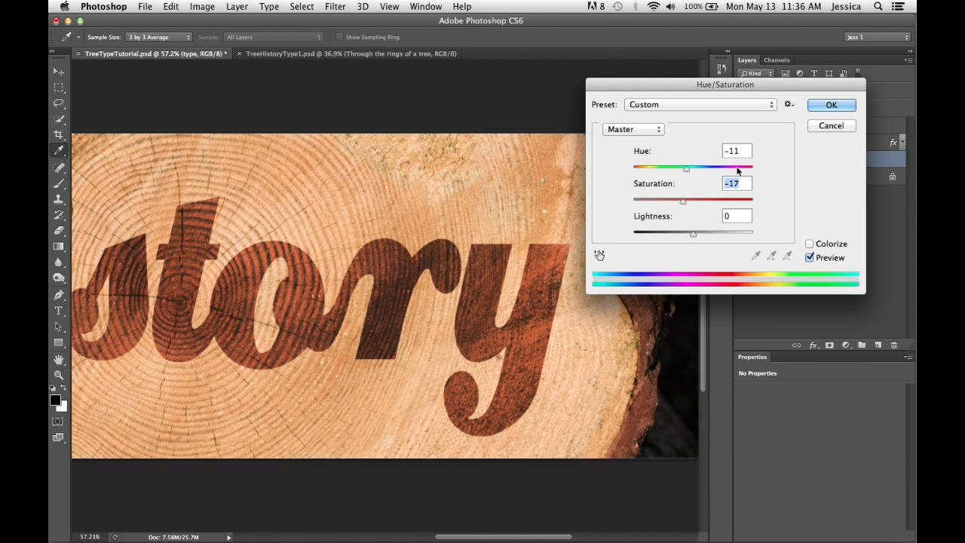
{"action": "left_click", "coordinate": [830, 105]}
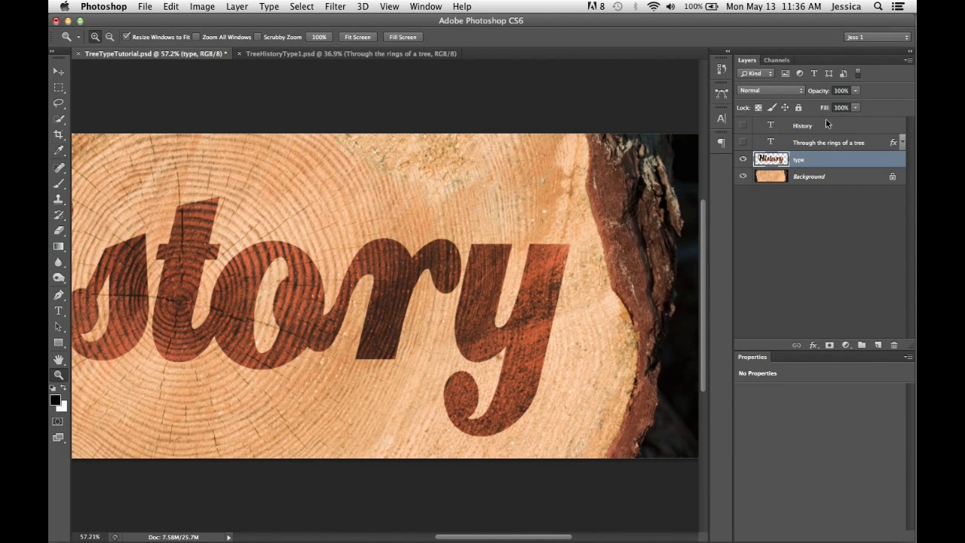
- Fill the lettering shape on a new layer with a light tan sampled from the wood, and place that layer below type
{"action": "left_click", "coordinate": [769, 161], "text": "ctrl"}
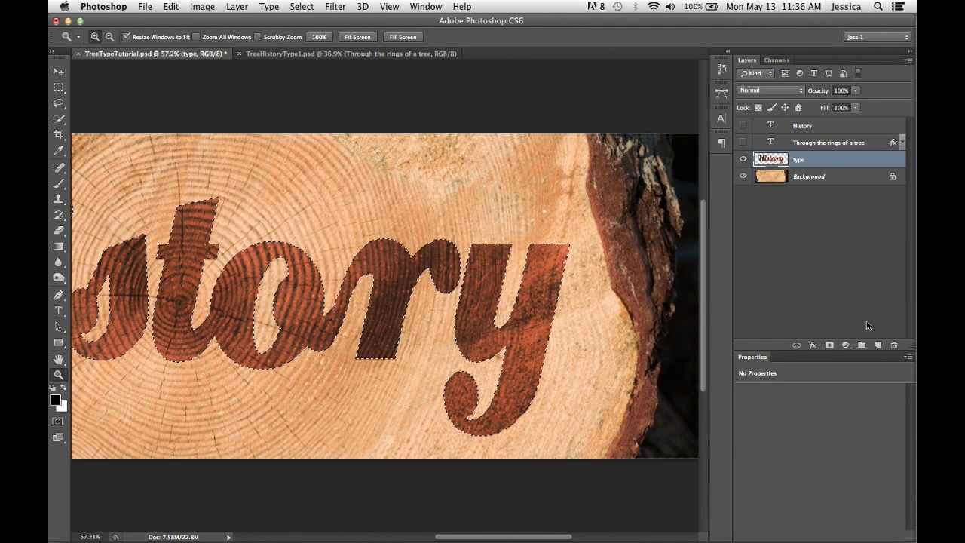
{"action": "left_click", "coordinate": [878, 343]}
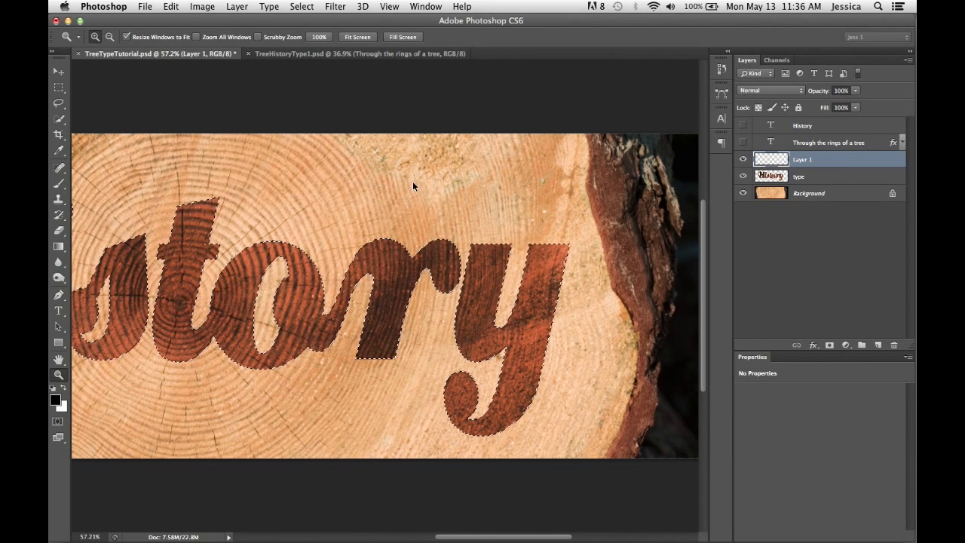
{"action": "key", "text": "i"}
{"action": "left_click_drag", "start_coordinate": [432, 191], "coordinate": [479, 228]}
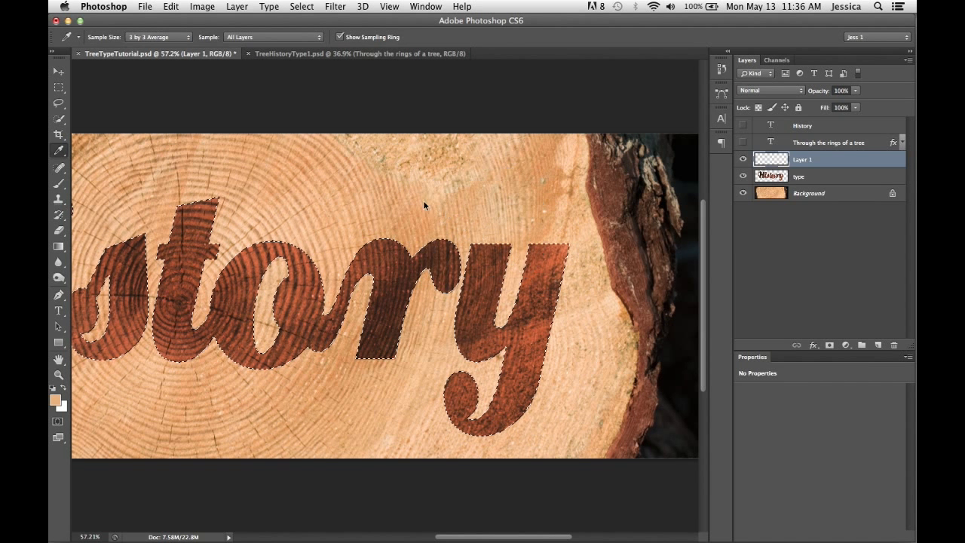
{"action": "key", "text": "super+BackSpace"}
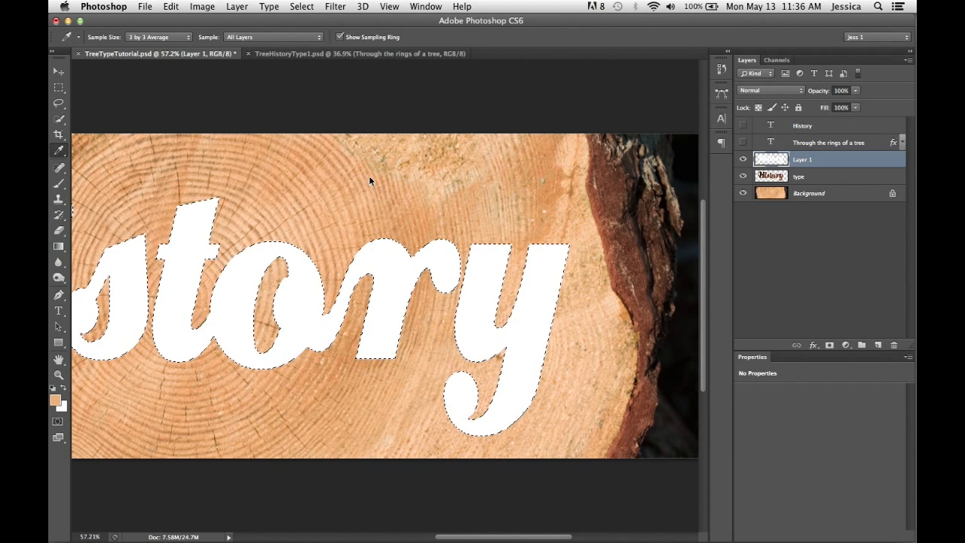
{"action": "left_click_drag", "start_coordinate": [531, 205], "coordinate": [522, 207]}
{"action": "key", "text": "alt+BackSpace"}
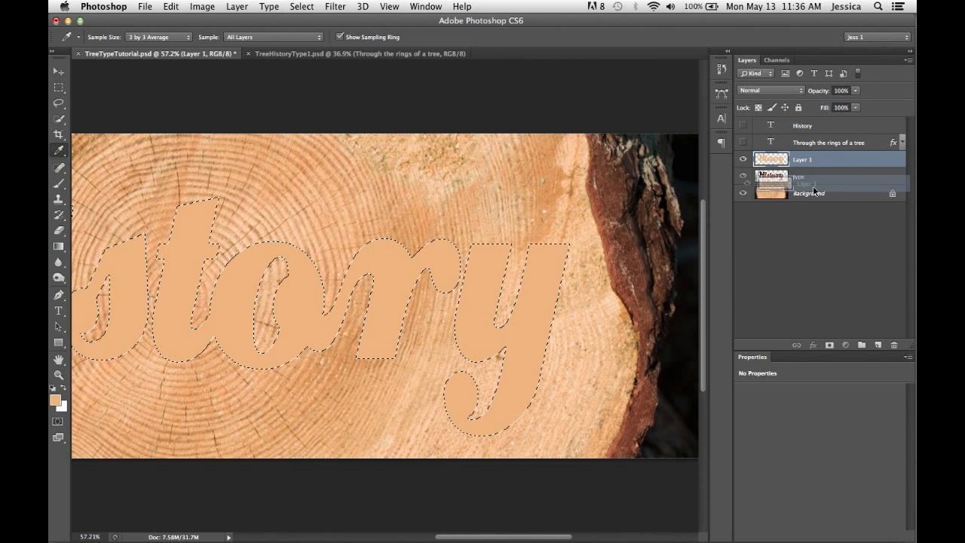
{"action": "left_click_drag", "start_coordinate": [808, 161], "coordinate": [806, 181]}
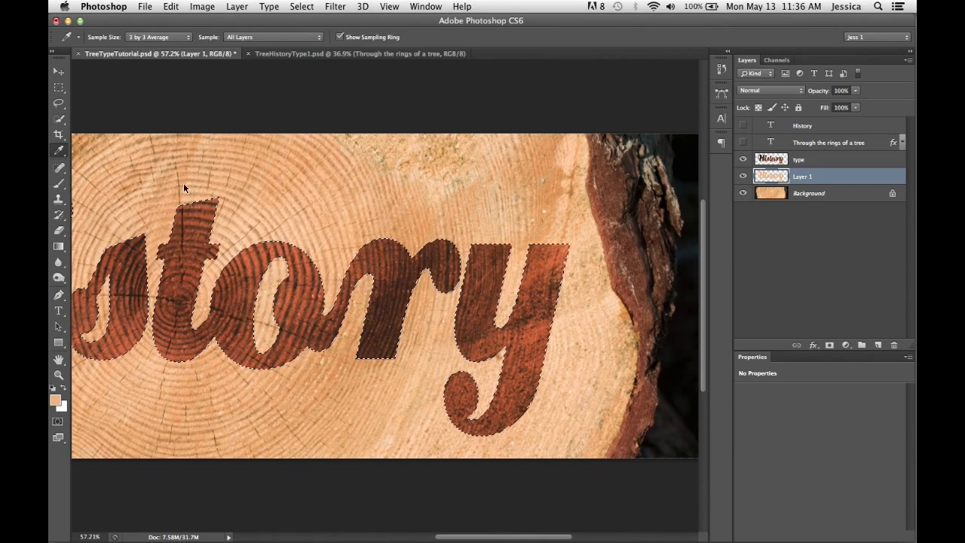
- Deselect the lettering and build an extrusion from six copies of the tan layer, offset in steps downward and to the right
{"action": "key", "text": "z"}
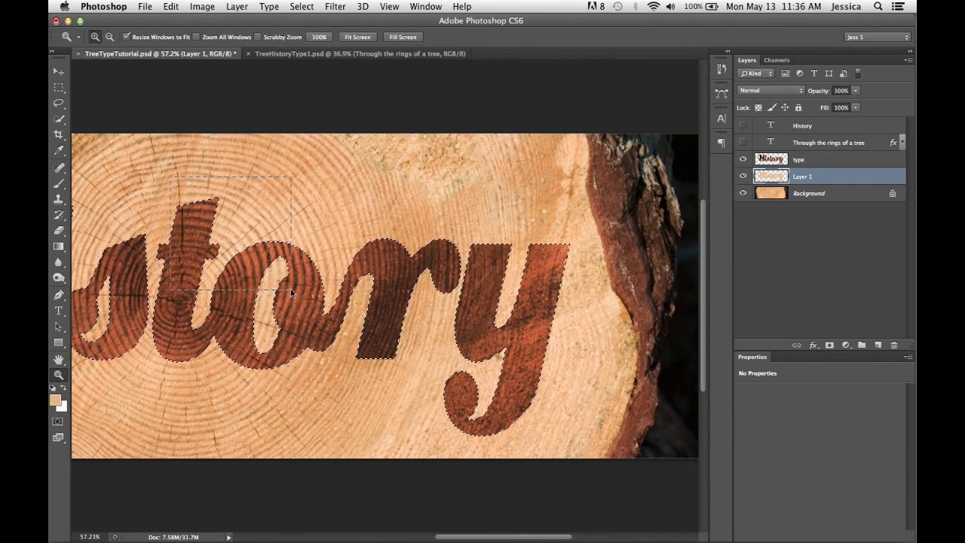
{"action": "left_click_drag", "start_coordinate": [290, 289], "coordinate": [171, 178]}
{"action": "left_click_drag", "start_coordinate": [391, 162], "coordinate": [405, 143]}
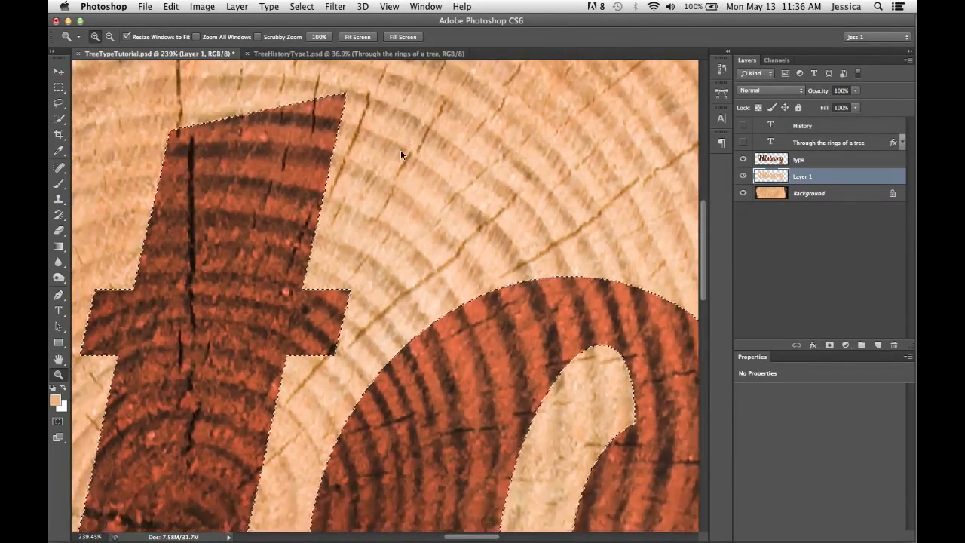
{"action": "key", "text": "super+d"}
{"action": "key", "text": "alt"}
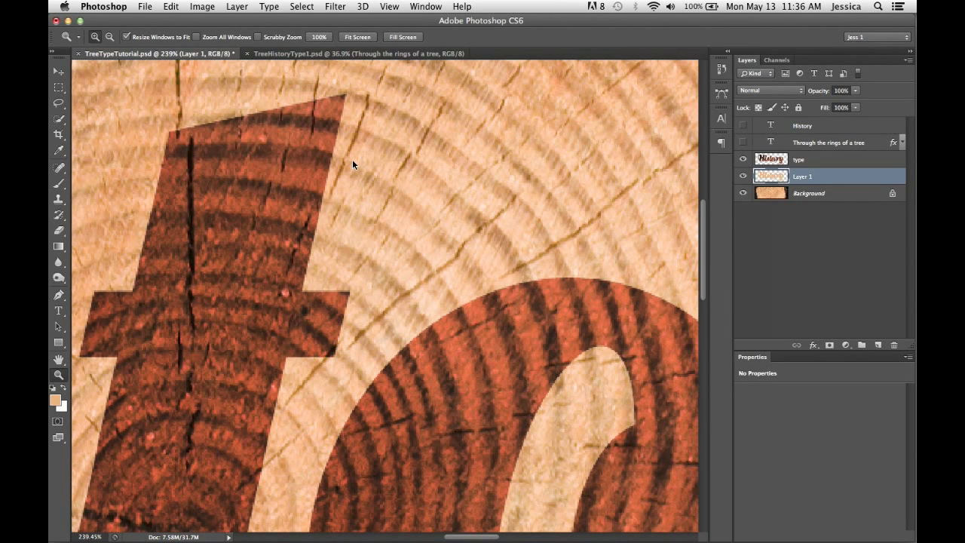
{"action": "key", "text": "alt+shift+super+Down"}
{"action": "key", "text": "alt+shift+super+Right"}
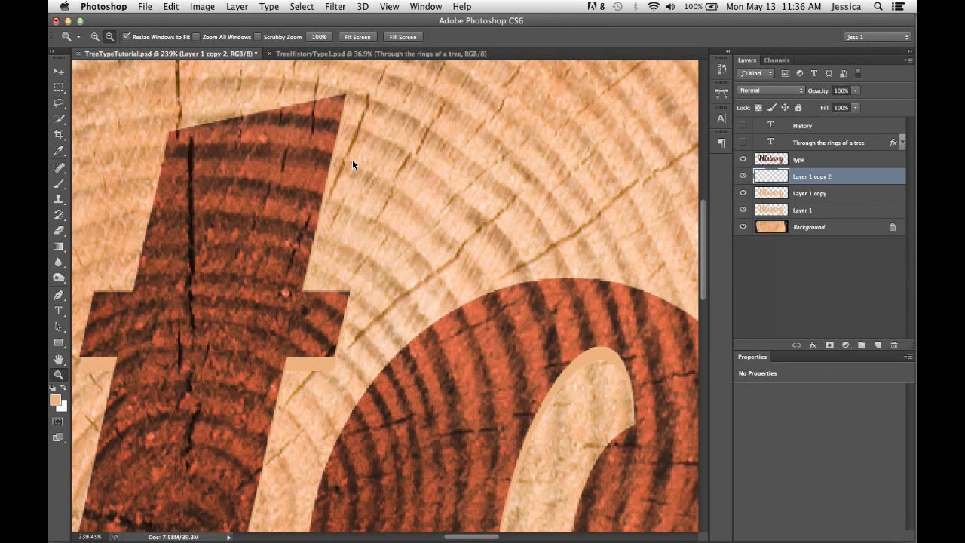
{"action": "key", "text": "alt+shift+super+Down"}
{"action": "key", "text": "alt+shift+super+Right"}
{"action": "key", "text": "alt+shift+super+Down"}
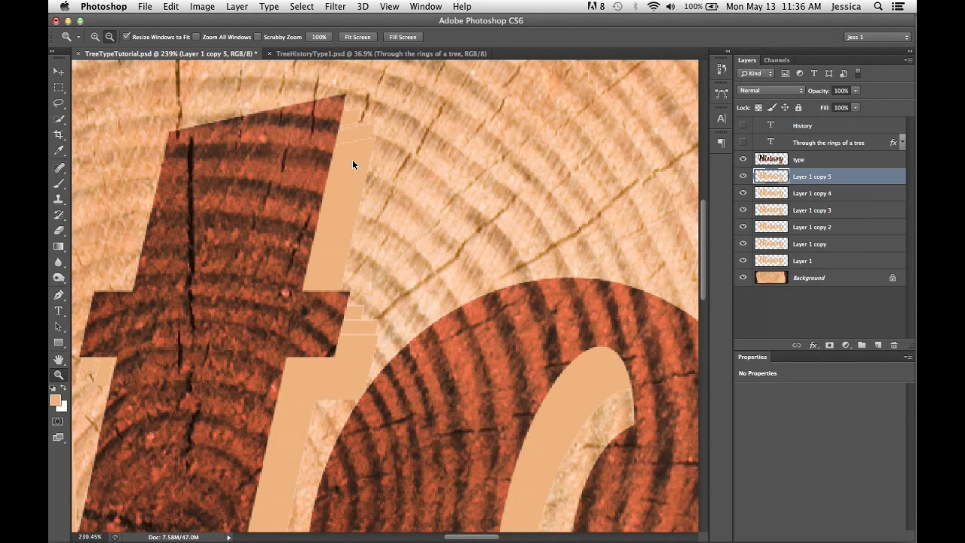
{"action": "key", "text": "alt+shift+super+Right"}
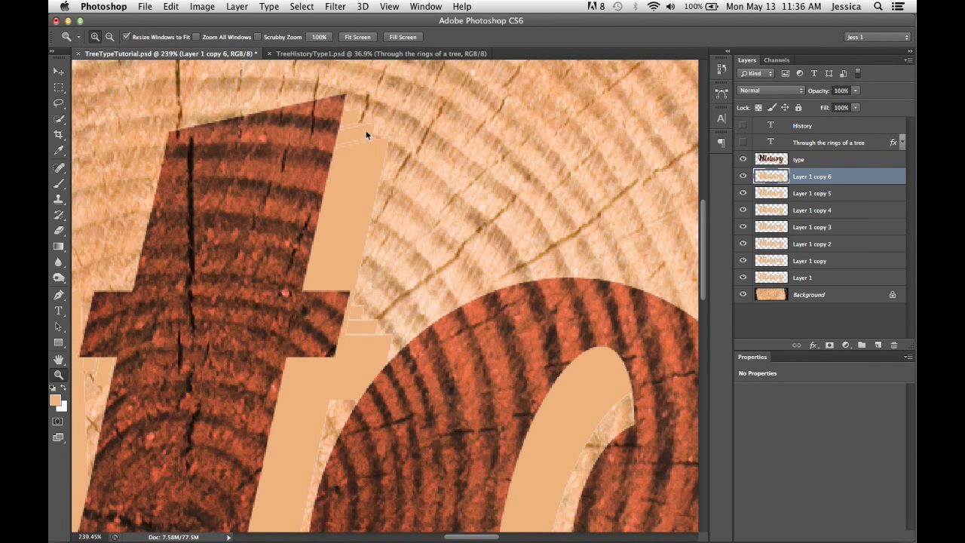
- Try shifting the top tan copy up beside the letter t, and delete Layer 1 together with all its copies
{"action": "left_click_drag", "start_coordinate": [297, 81], "coordinate": [425, 219]}
{"action": "scroll", "coordinate": [382, 120], "scroll_direction": "down", "scroll_amount": 2}
{"action": "key", "text": "v"}
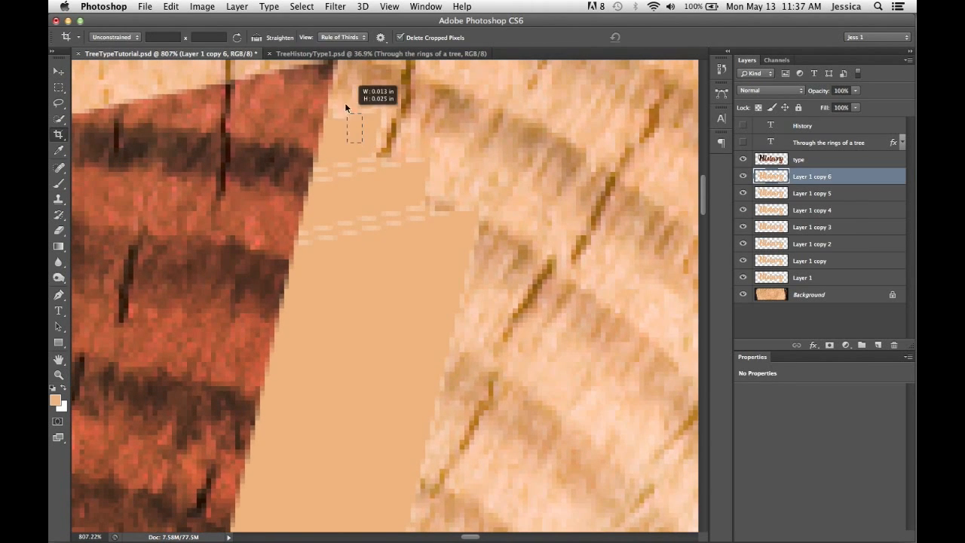
{"action": "key", "text": "c"}
{"action": "key", "text": "Escape"}
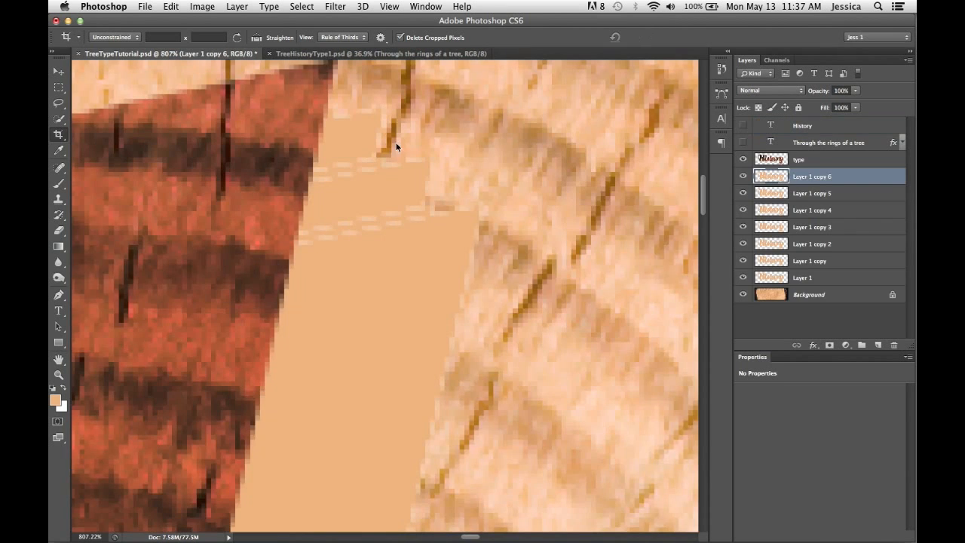
{"action": "scroll", "coordinate": [420, 216], "scroll_direction": "up", "scroll_amount": 3}
{"action": "key", "text": "v"}
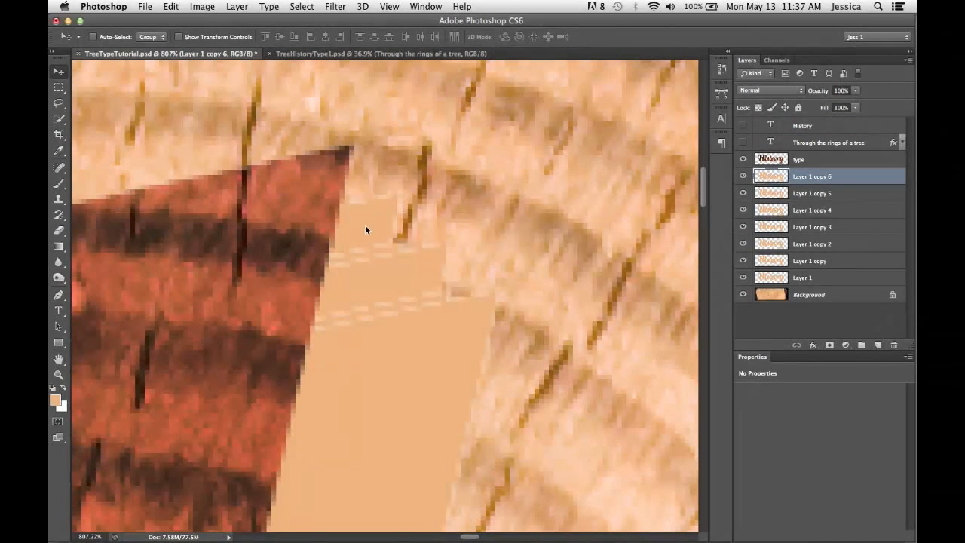
{"action": "left_click_drag", "start_coordinate": [366, 223], "coordinate": [352, 155]}
{"action": "left_click", "coordinate": [813, 279], "text": "shift"}
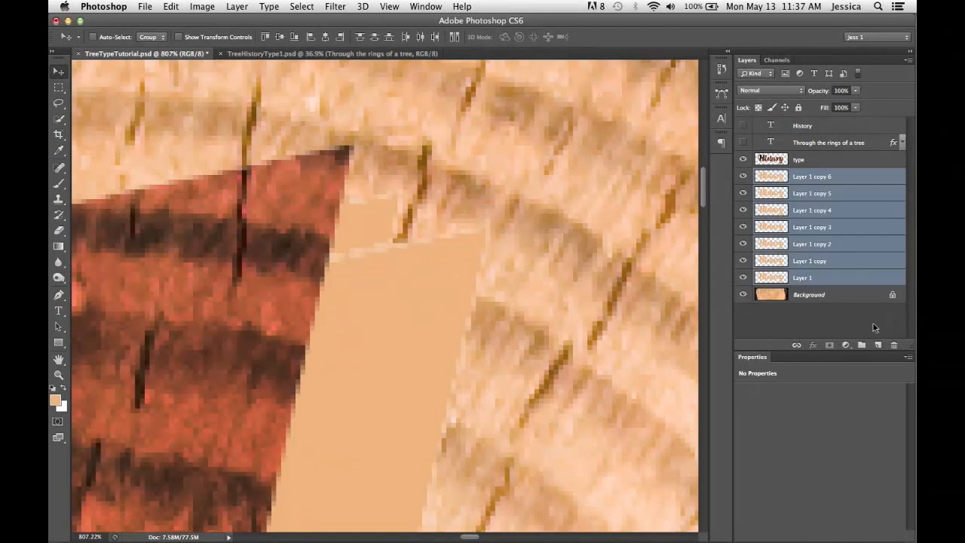
{"action": "key", "text": "Delete"}
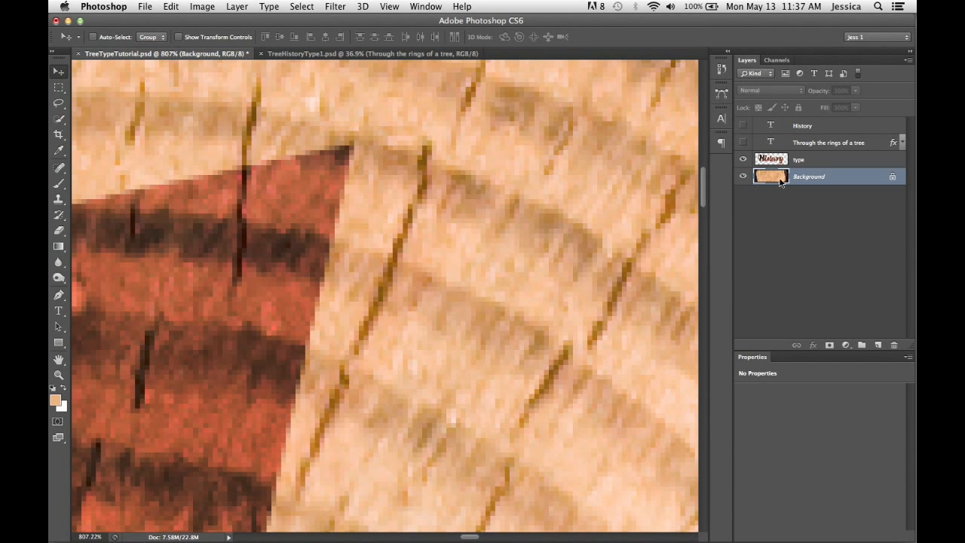
- Undo the deletion to bring back the single tan Layer 1 between type and the Background
{"action": "key", "text": "super+z"}
{"action": "left_click", "coordinate": [805, 179]}
{"action": "left_click", "coordinate": [791, 277], "text": "shift"}
{"action": "key", "text": "super+e"}
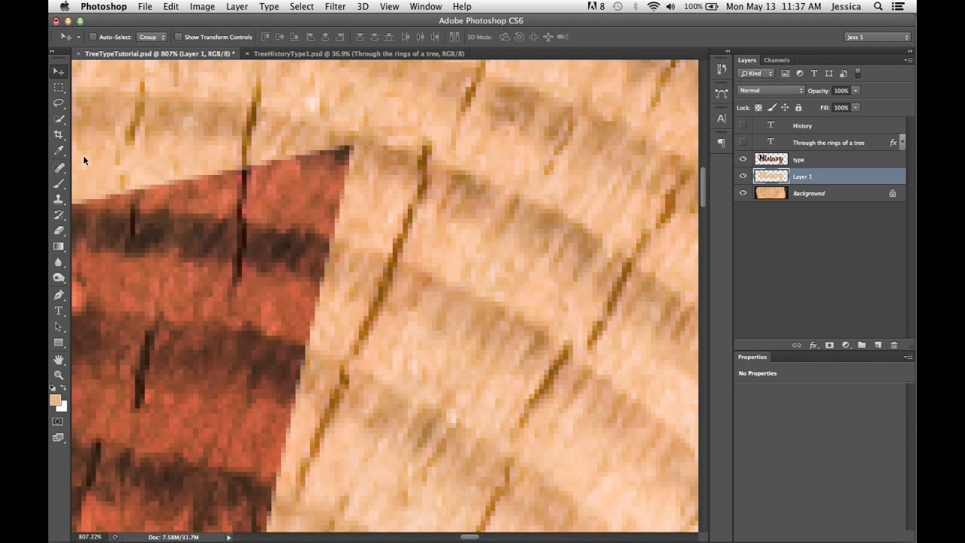
- Build the lettering's extrusion from seventeen copies of Layer 1, stepped evenly downward and to the right
{"action": "key", "text": "super+j"}
{"action": "key", "text": "super+j"}
{"action": "key", "text": "super+j"}
{"action": "key", "text": "super+j"}
{"action": "key", "text": "super+j"}
{"action": "key", "text": "super+j"}
{"action": "key", "text": "super+j"}
{"action": "key", "text": "super+j"}
{"action": "key", "text": "super+j"}
{"action": "key", "text": "super+j"}
{"action": "key", "text": "alt+shift+super+t"}
{"action": "key", "text": "alt+shift+super+t"}
{"action": "key", "text": "alt+shift+super+t"}
{"action": "key", "text": "alt+shift+super+t"}
{"action": "key", "text": "alt+shift+super+t"}
{"action": "key", "text": "alt+shift+super+t"}
{"action": "key", "text": "alt+shift+super+t"}
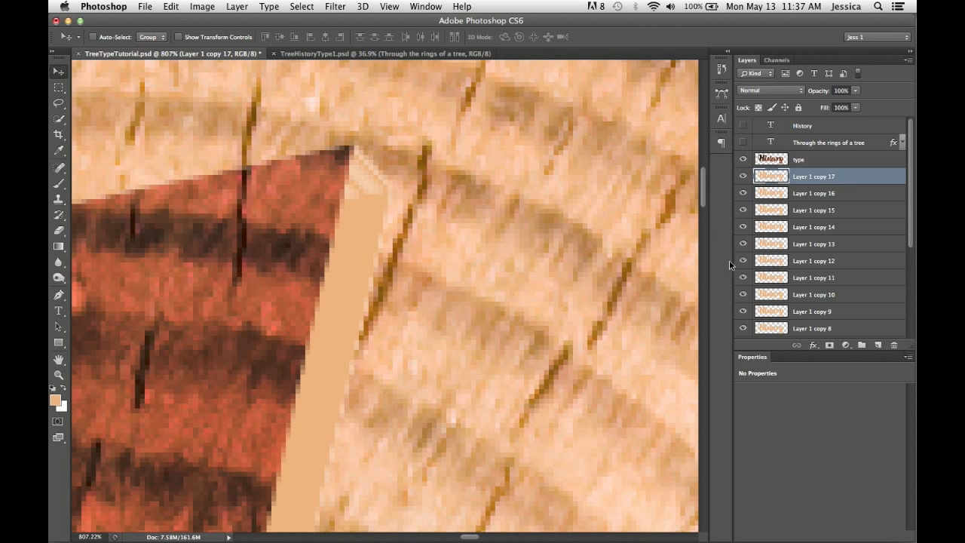
- Select all tan layers from Layer 1 through Layer 1 copy 17 and merge them into one layer
{"action": "left_click", "coordinate": [900, 242]}
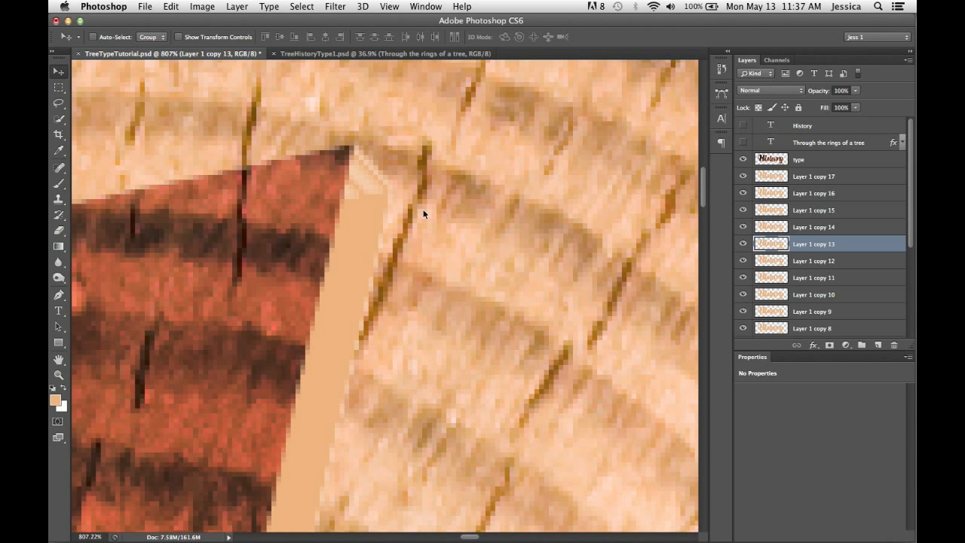
{"action": "scroll", "coordinate": [908, 238], "scroll_direction": "down", "scroll_amount": 1}
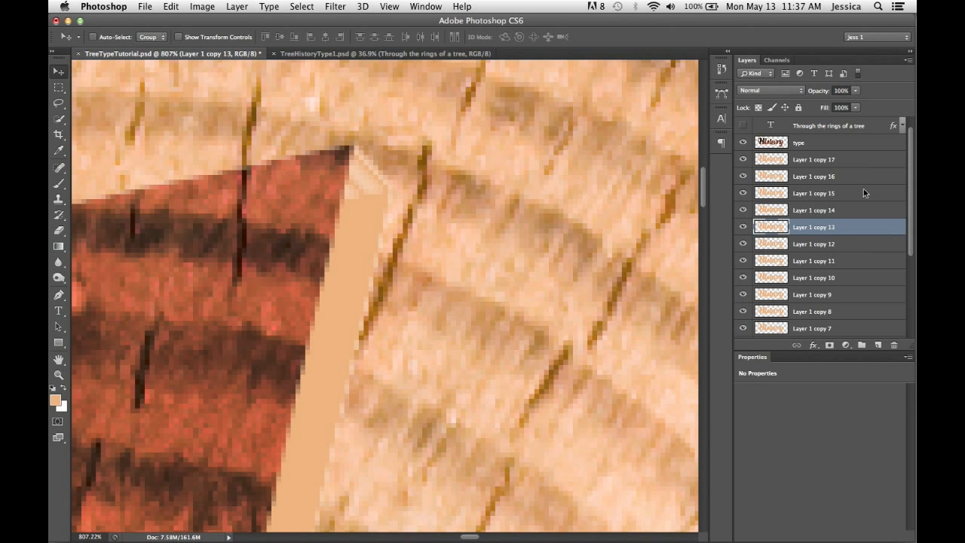
{"action": "left_click", "coordinate": [859, 164]}
{"action": "scroll", "coordinate": [903, 238], "scroll_direction": "down", "scroll_amount": 8}
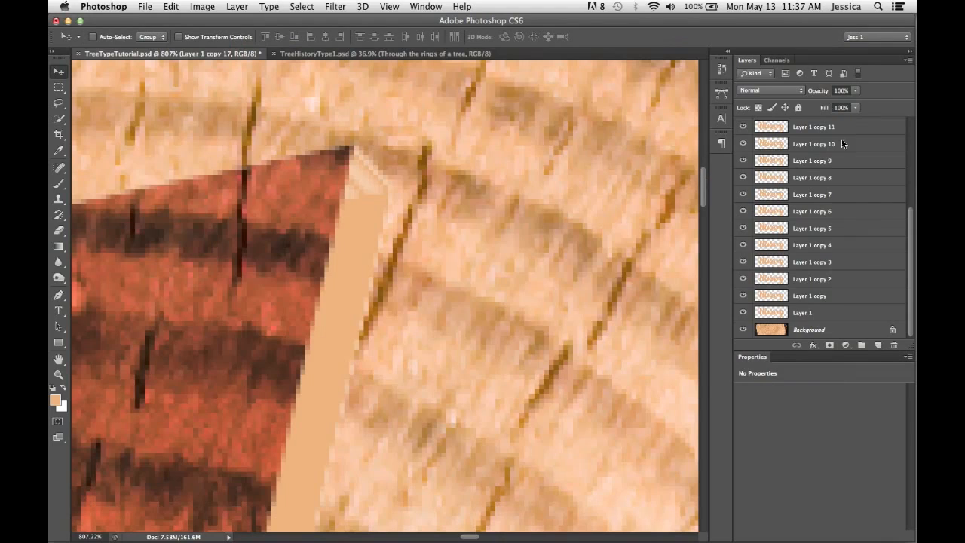
{"action": "left_click", "coordinate": [834, 314]}
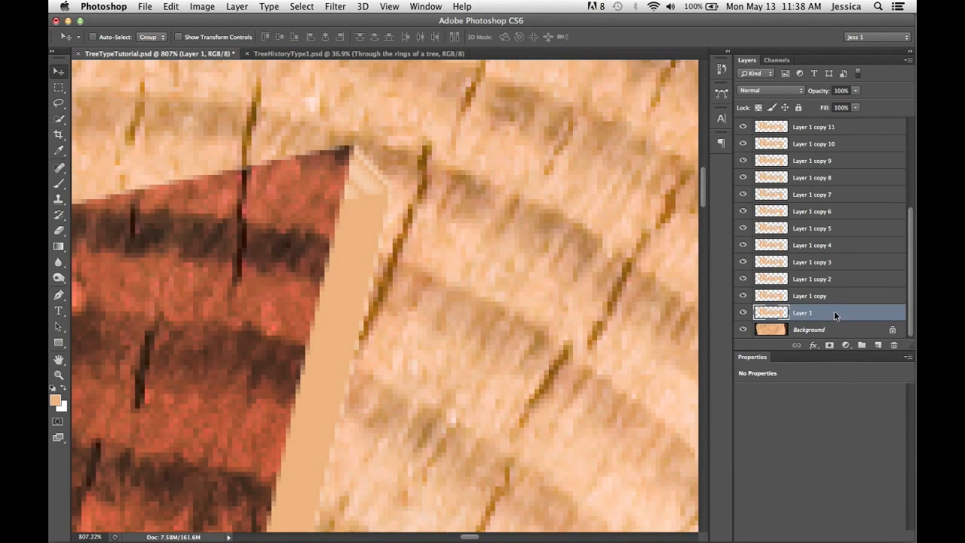
{"action": "left_click", "coordinate": [841, 131], "text": "shift"}
{"action": "left_click_drag", "start_coordinate": [910, 212], "coordinate": [901, 182]}
{"action": "scroll", "coordinate": [898, 164], "scroll_direction": "up", "scroll_amount": 2}
{"action": "left_click", "coordinate": [853, 148], "text": "shift"}
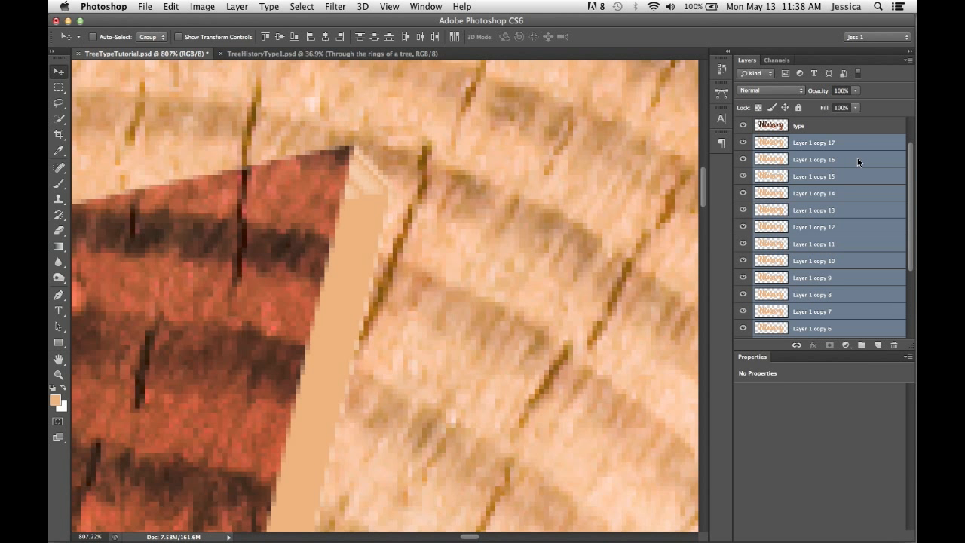
{"action": "key", "text": "super+e"}
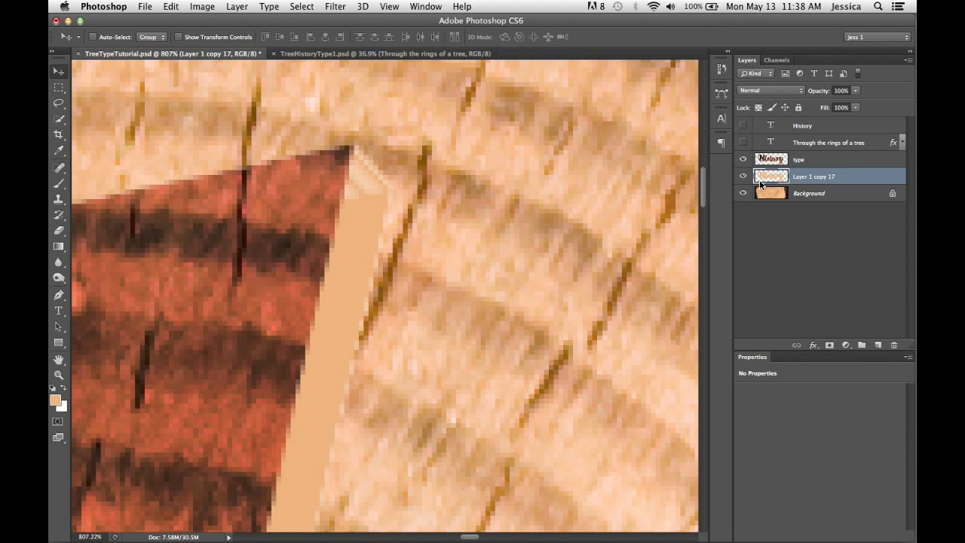
- Isolate the merged extrusion layer, show the others again, and examine the tan edge around the letter t
{"action": "left_click", "coordinate": [744, 177], "text": "alt"}
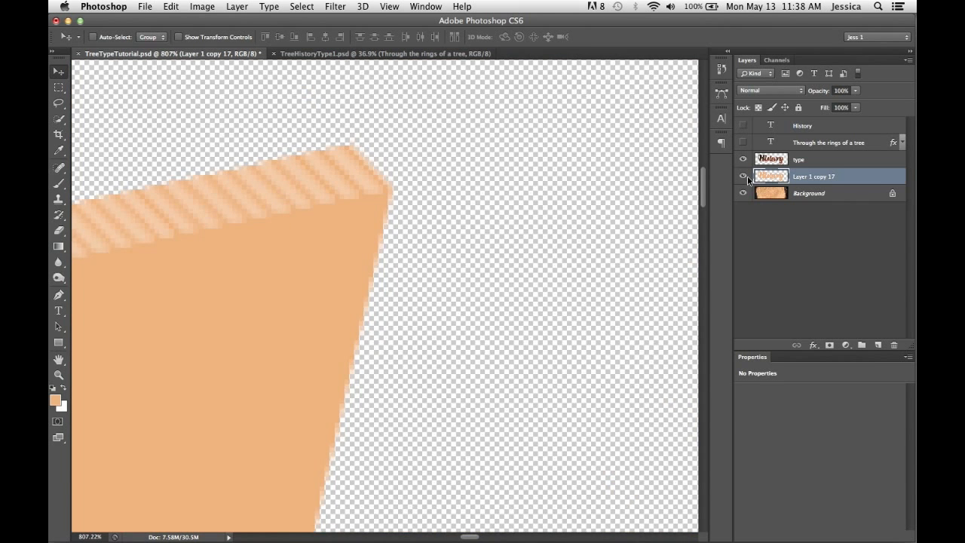
{"action": "left_click", "coordinate": [747, 179], "text": "alt"}
{"action": "key", "text": "super+minus"}
{"action": "key", "text": "super+minus"}
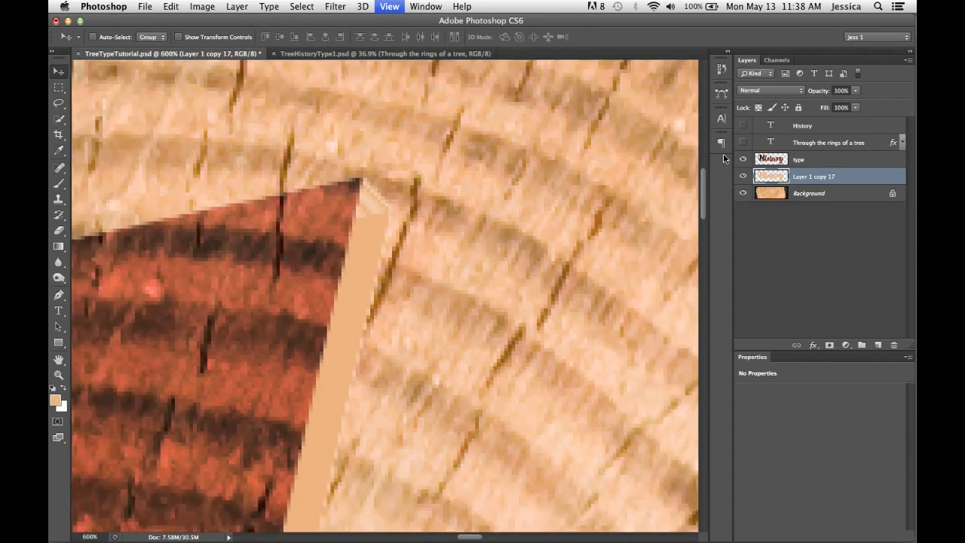
{"action": "key", "text": "super+minus"}
{"action": "key", "text": "super+minus"}
{"action": "key", "text": "super+minus"}
{"action": "key", "text": "super+minus"}
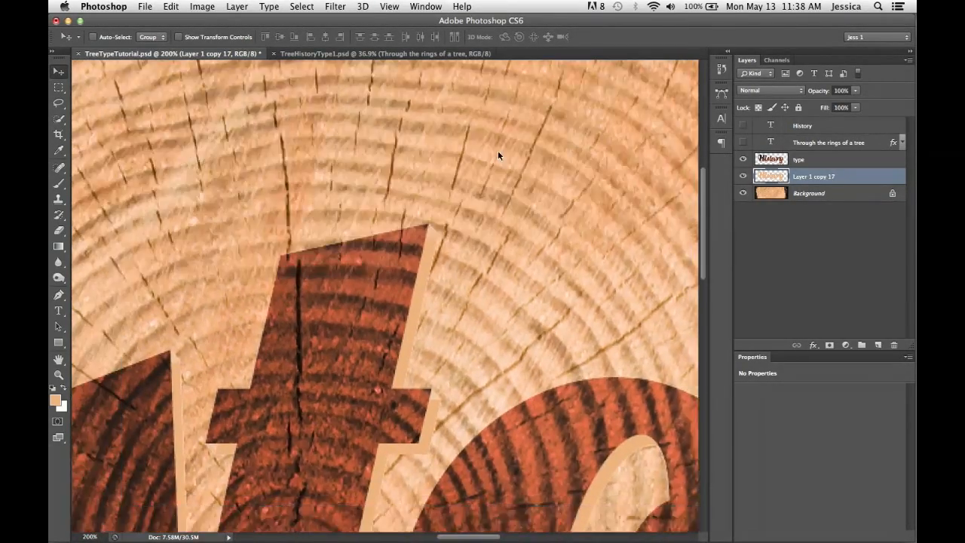
{"action": "scroll", "coordinate": [498, 155], "scroll_direction": "down", "scroll_amount": 5}
- Add a Multiply Drop Shadow to the merged extrusion layer, using a reddish brown sampled from the lettering
{"action": "left_click", "coordinate": [813, 346]}
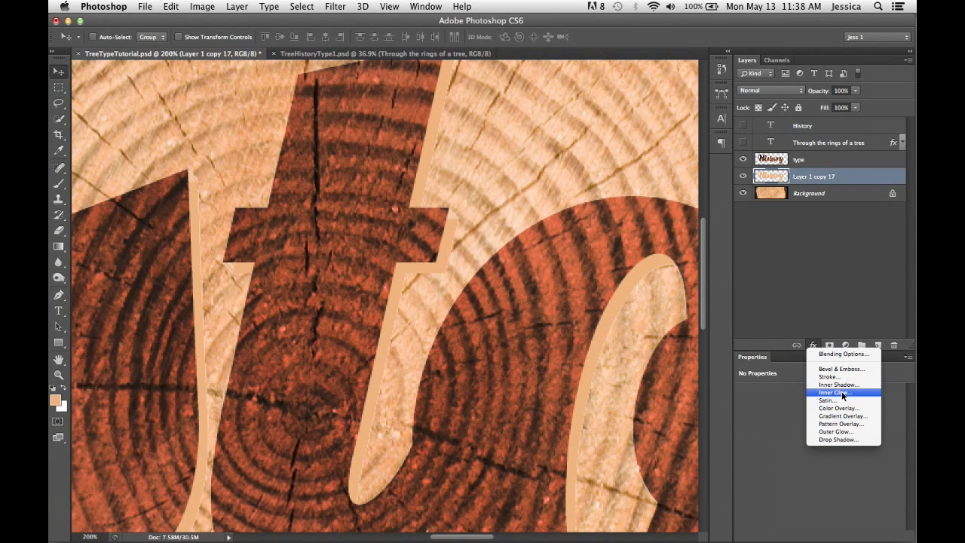
{"action": "left_click", "coordinate": [840, 440]}
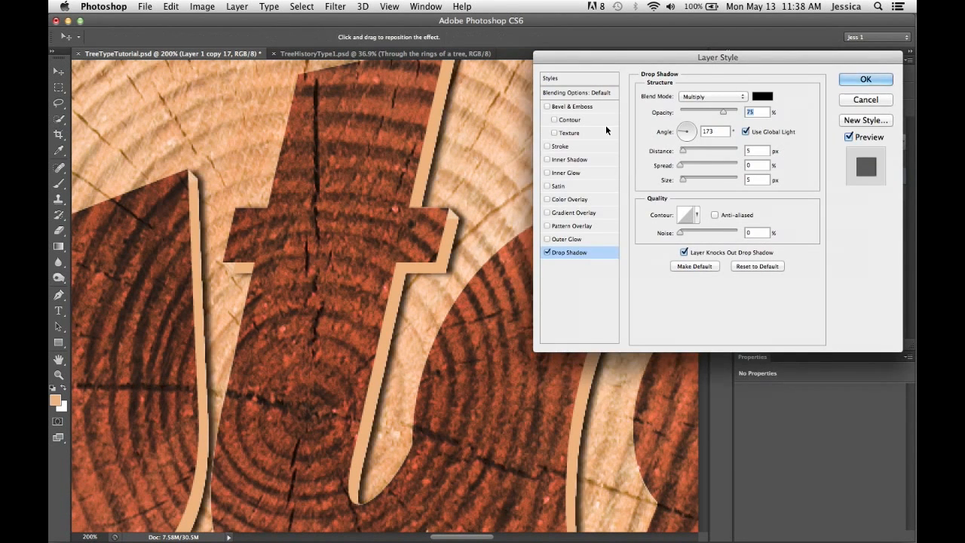
{"action": "left_click", "coordinate": [761, 95]}
{"action": "left_click", "coordinate": [410, 124]}
{"action": "left_click", "coordinate": [405, 127]}
{"action": "left_click", "coordinate": [767, 229]}
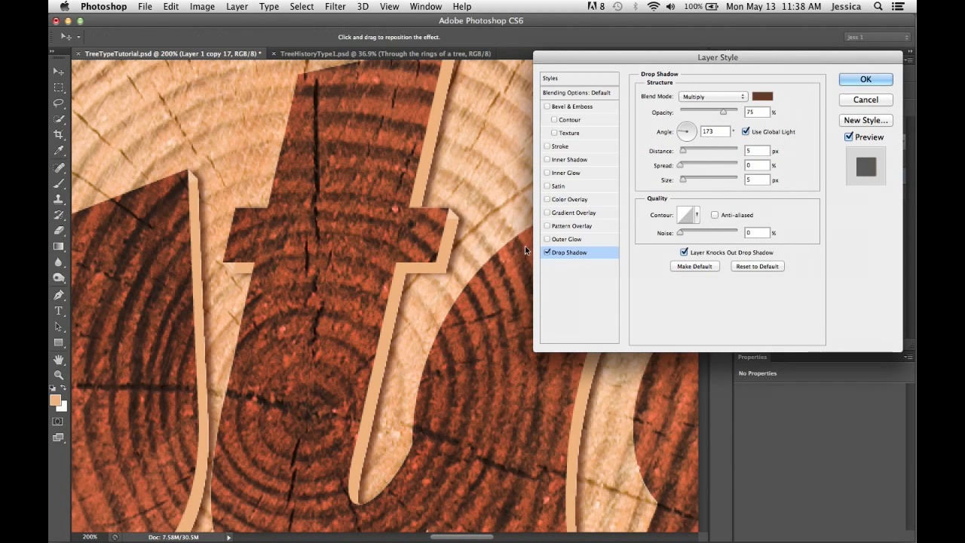
- Set the drop shadow to 82% opacity, 3 px distance, 2% spread and 6 px size, and apply it
{"action": "mouse_move", "coordinate": [685, 150]}
{"action": "left_mouse_down"}
{"action": "mouse_move", "coordinate": [683, 180]}
{"action": "mouse_move", "coordinate": [681, 163]}
{"action": "left_mouse_up"}
{"action": "left_click_drag", "start_coordinate": [724, 110], "coordinate": [730, 113]}
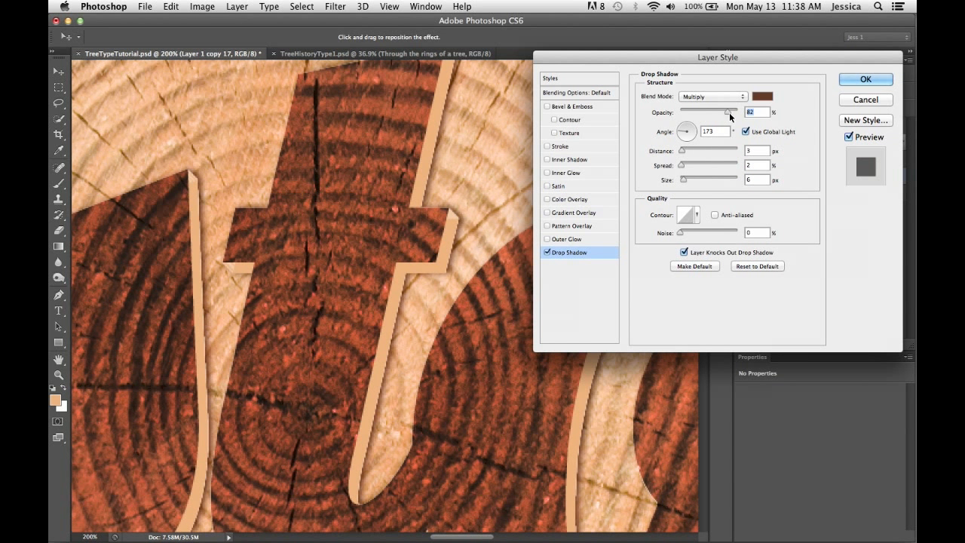
{"action": "left_click", "coordinate": [883, 80]}
- Turn on Bevel & Emboss in the layer style of the type layer
{"action": "key", "text": "super+minus"}
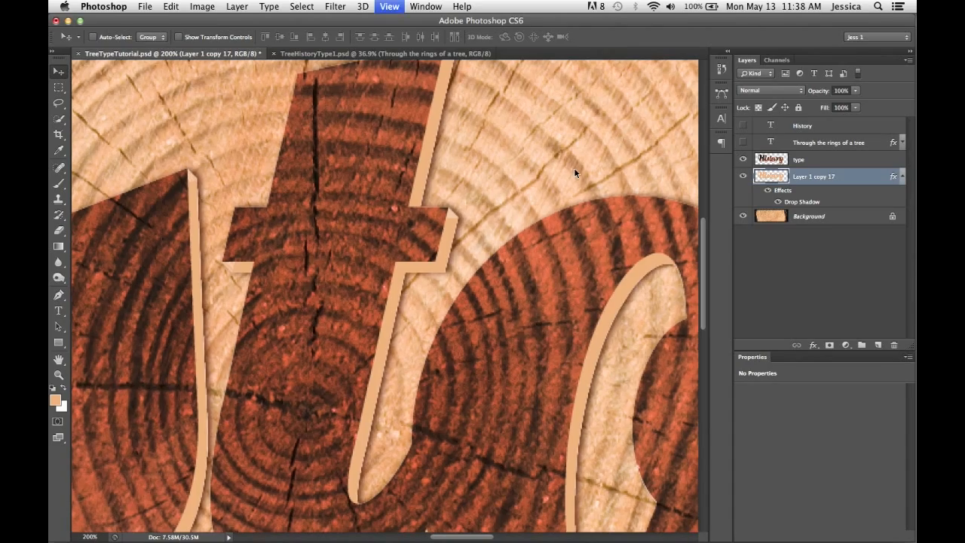
{"action": "left_click", "coordinate": [804, 159]}
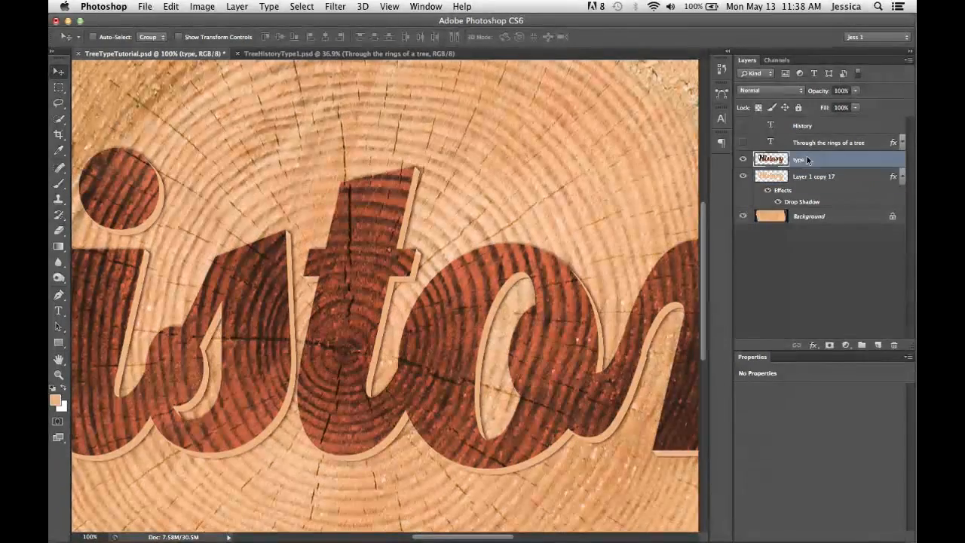
{"action": "left_click", "coordinate": [743, 159], "text": "alt"}
{"action": "left_click", "coordinate": [743, 159], "text": "alt"}
{"action": "double_click", "coordinate": [820, 160]}
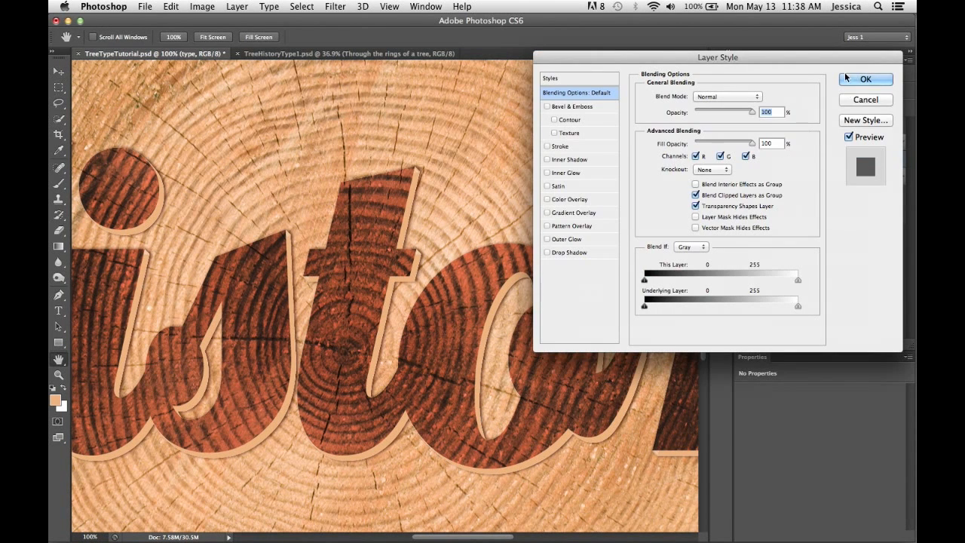
{"action": "left_click", "coordinate": [548, 107]}
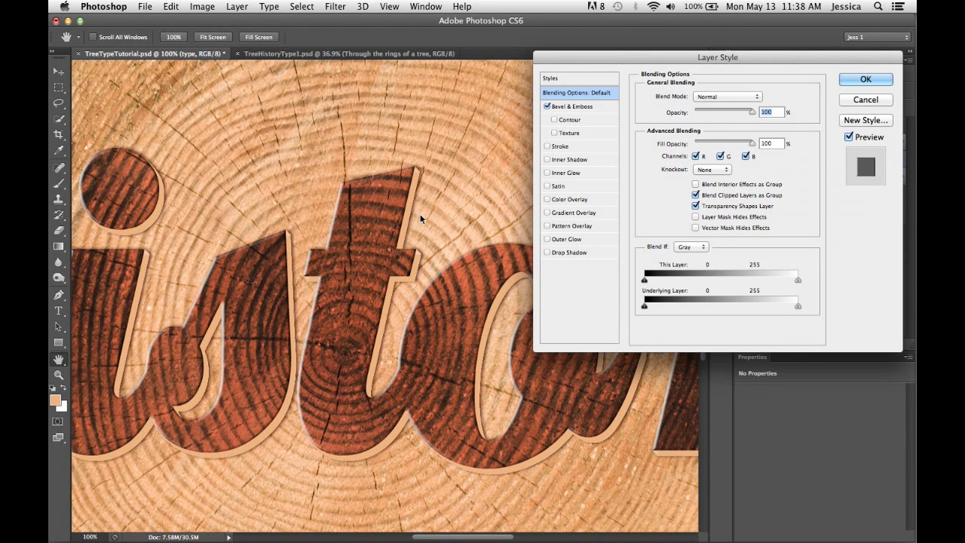
- Add an Inner Glow to the type layer in light peach (#efcfab) based on the wood
{"action": "left_click", "coordinate": [549, 174]}
{"action": "left_click", "coordinate": [565, 173]}
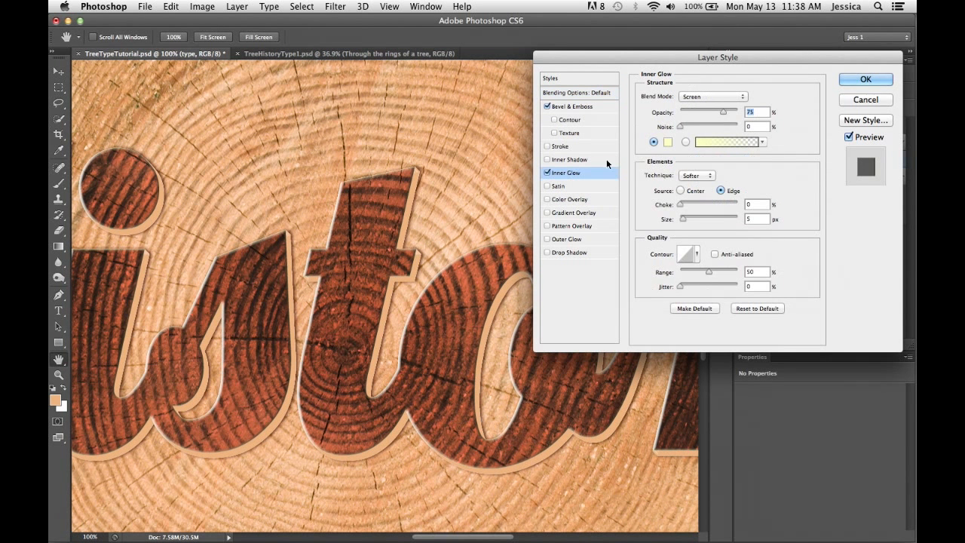
{"action": "left_click", "coordinate": [667, 142]}
{"action": "left_click_drag", "start_coordinate": [489, 157], "coordinate": [456, 179]}
{"action": "left_click", "coordinate": [539, 244]}
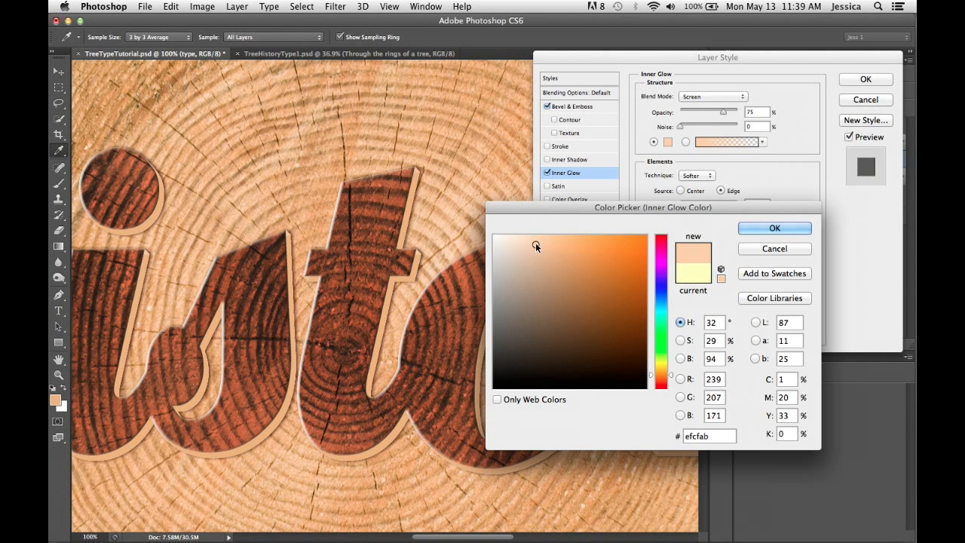
{"action": "left_click", "coordinate": [774, 228]}
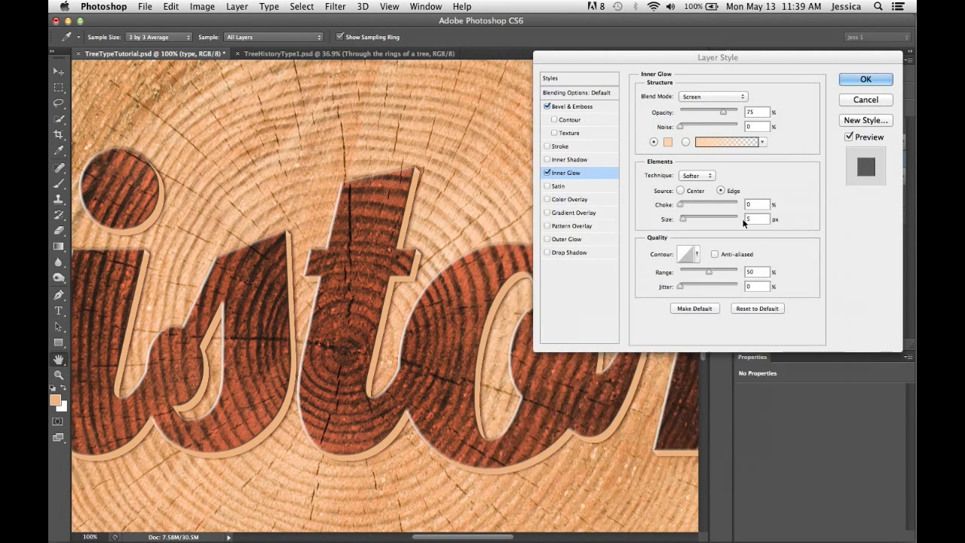
- Recolour the type layer's Bevel & Emboss shading with a dark tone based on the lettering, and apply the layer style
{"action": "left_click", "coordinate": [576, 109]}
{"action": "left_click", "coordinate": [773, 301]}
{"action": "left_click", "coordinate": [403, 222]}
{"action": "left_click", "coordinate": [612, 351]}
{"action": "left_click_drag", "start_coordinate": [612, 351], "coordinate": [619, 351]}
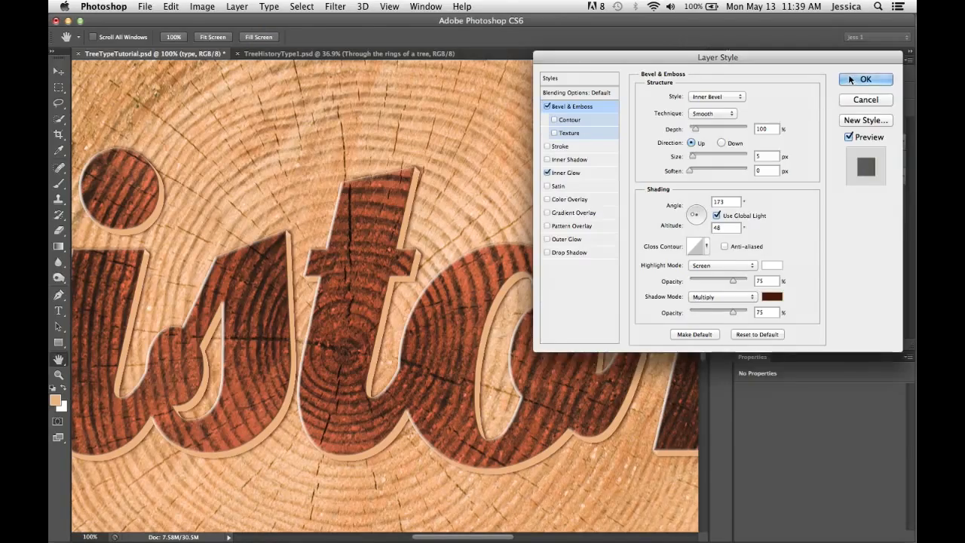
{"action": "left_click", "coordinate": [850, 79]}
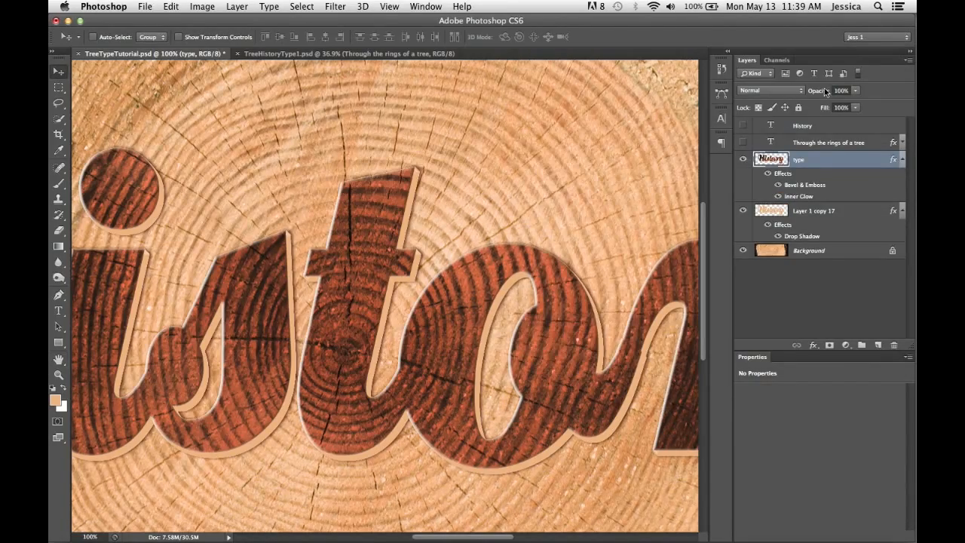
- Examine the styled History lettering as a whole and then closer up
{"action": "key", "text": "super+minus"}
{"action": "key", "text": "super+minus"}
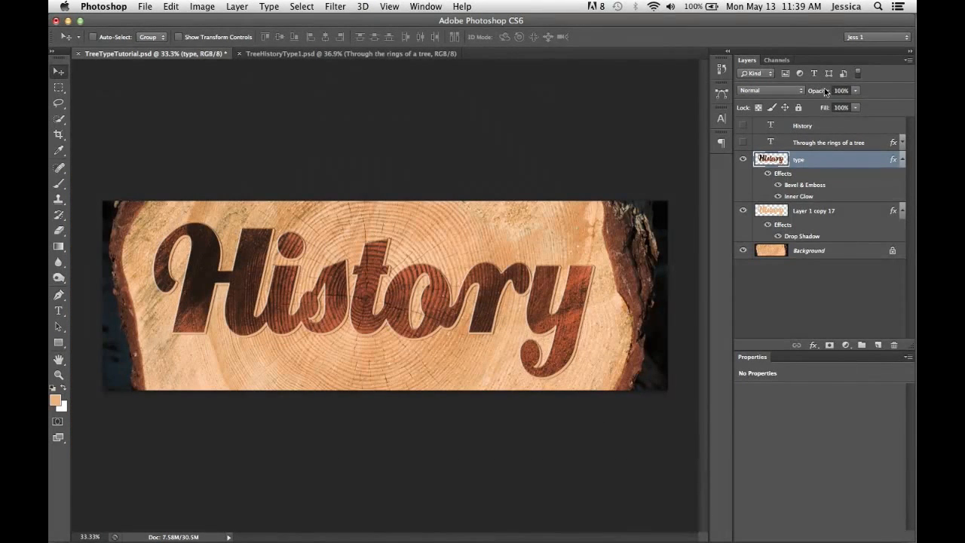
{"action": "left_click_drag", "start_coordinate": [176, 219], "coordinate": [358, 288]}
{"action": "key", "text": "super+z"}
{"action": "key", "text": "z"}
{"action": "left_click_drag", "start_coordinate": [594, 400], "coordinate": [630, 340]}
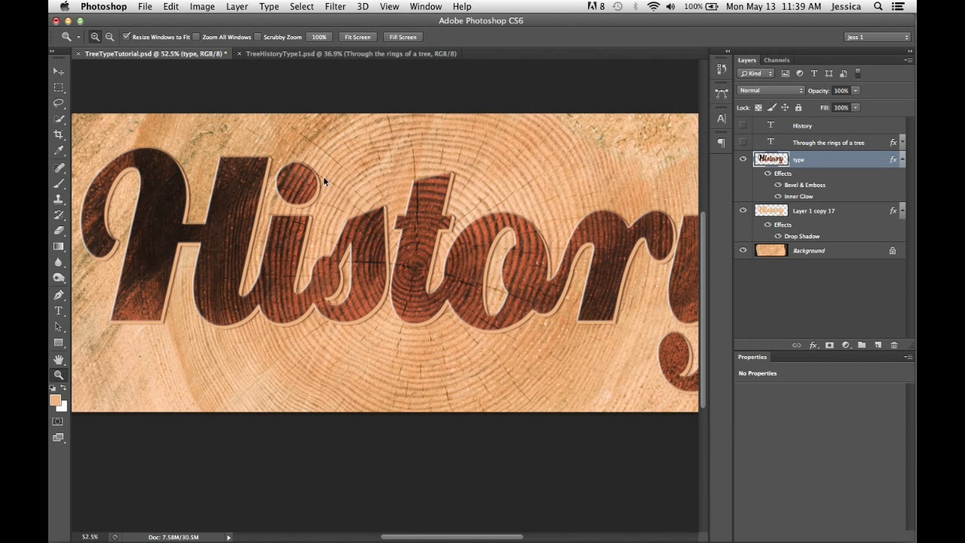
- Compare the lettering with the version in TreeHistoryType1.psd, examining its edges and cast shadow up close and as a whole
{"action": "left_click", "coordinate": [361, 53]}
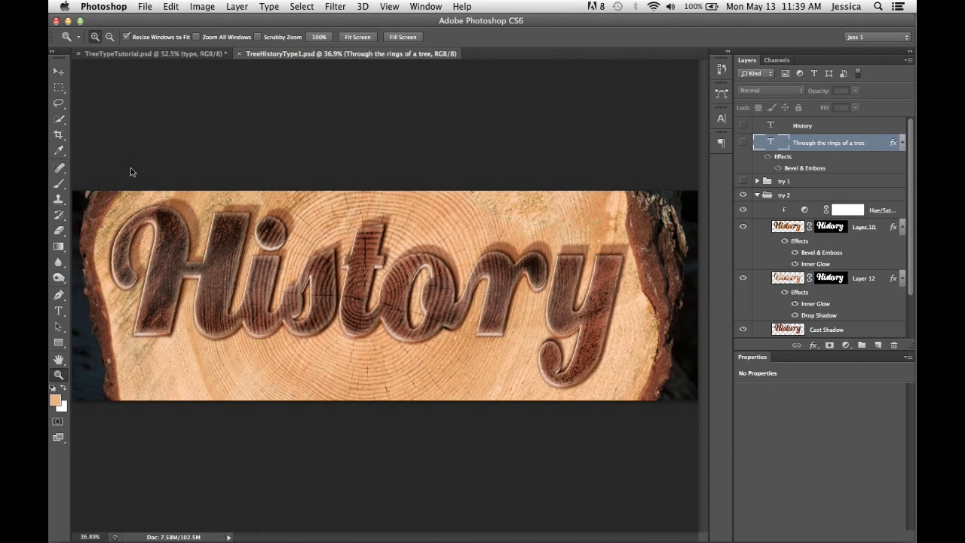
{"action": "left_click_drag", "start_coordinate": [593, 396], "coordinate": [593, 396]}
{"action": "left_click_drag", "start_coordinate": [389, 212], "coordinate": [493, 174]}
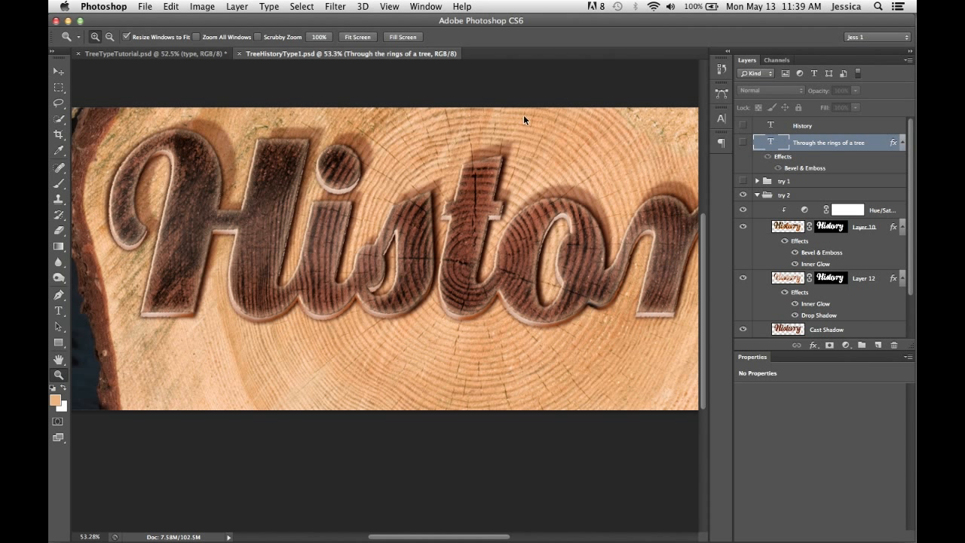
{"action": "key", "text": "super+minus"}
{"action": "key", "text": "super+minus"}
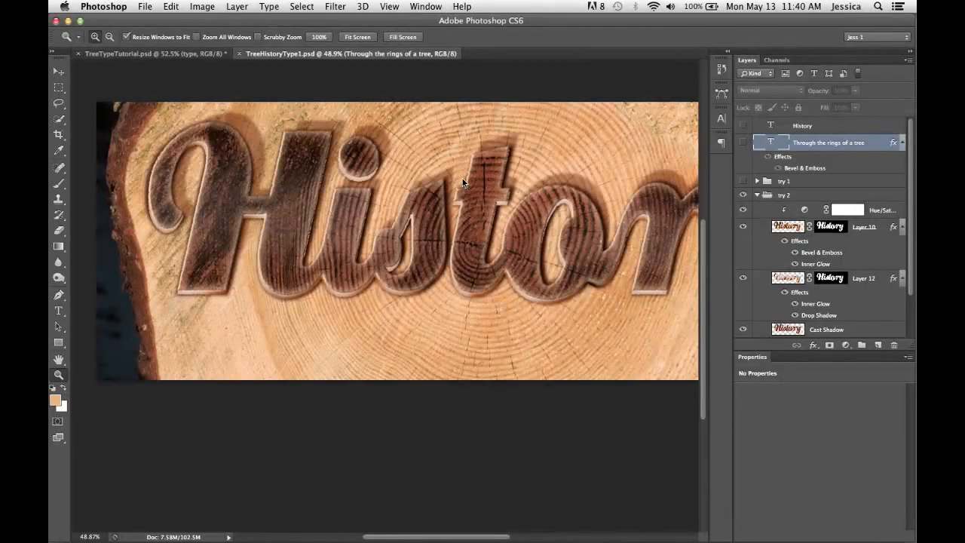
{"action": "key", "text": "super+minus"}
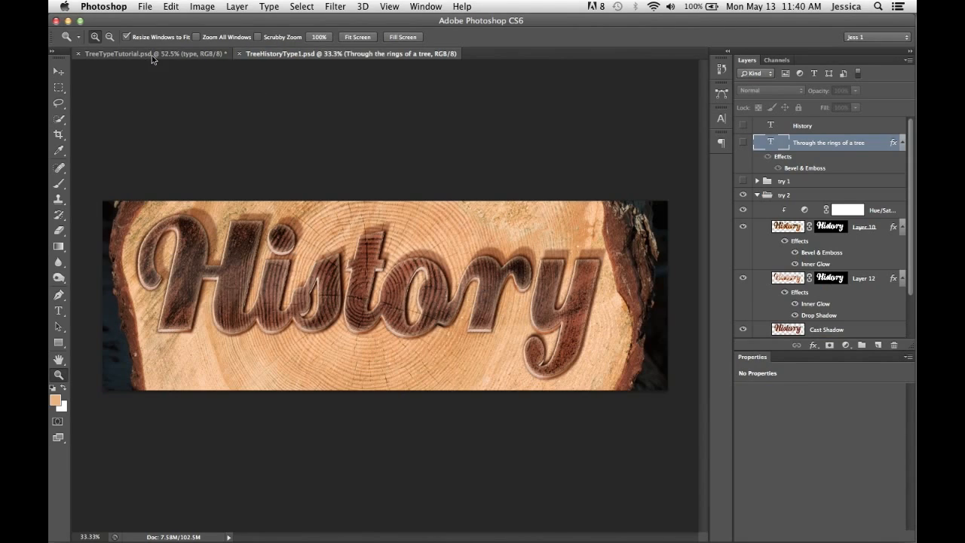
{"action": "left_click", "coordinate": [148, 54]}
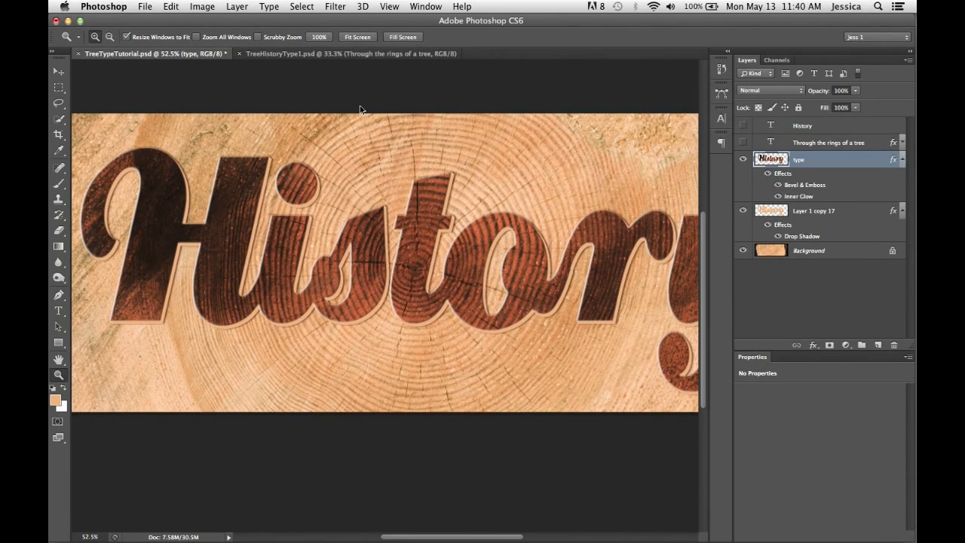
{"action": "left_click", "coordinate": [306, 54]}
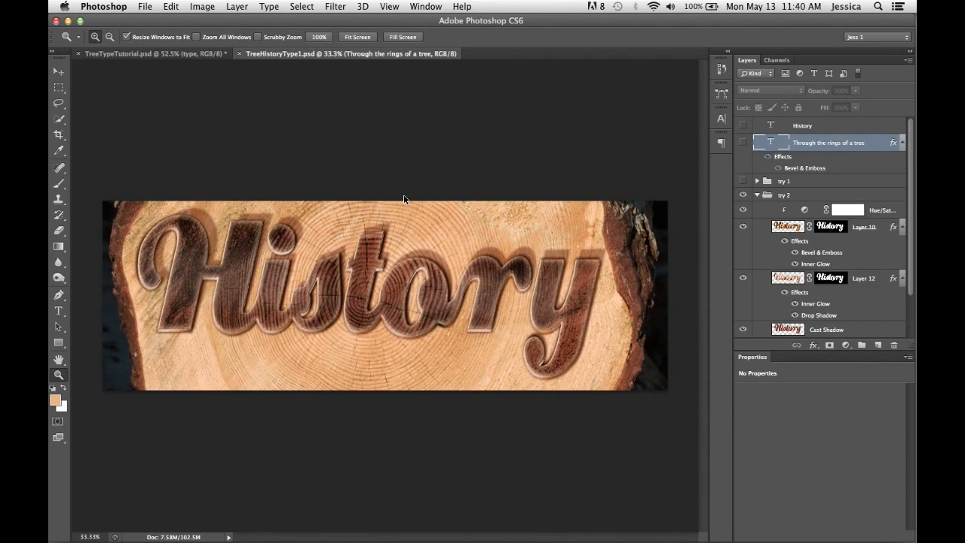